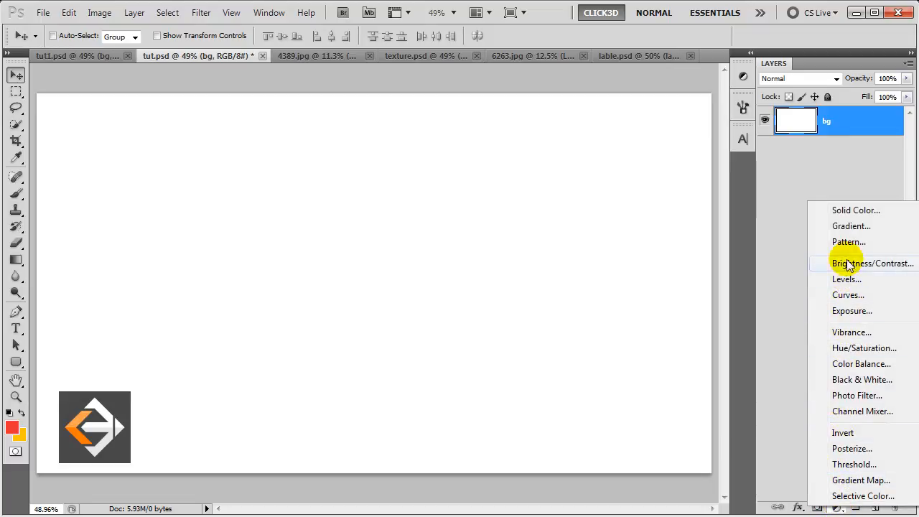
# - Cover the poster with a red (e42c31) Solid Color fill layer, then bring up the 4389.jpg salad photo
pyautogui.click(849, 211)
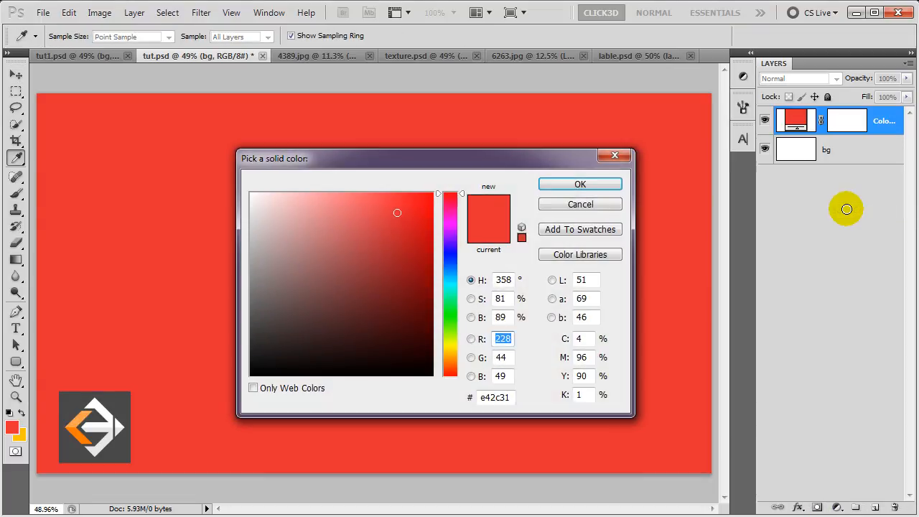
pyautogui.click(600, 184)
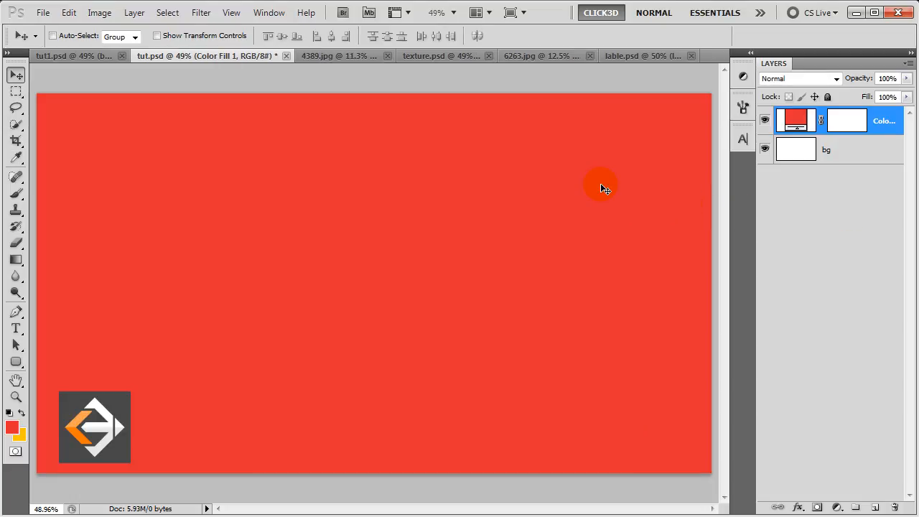
pyautogui.click(336, 56)
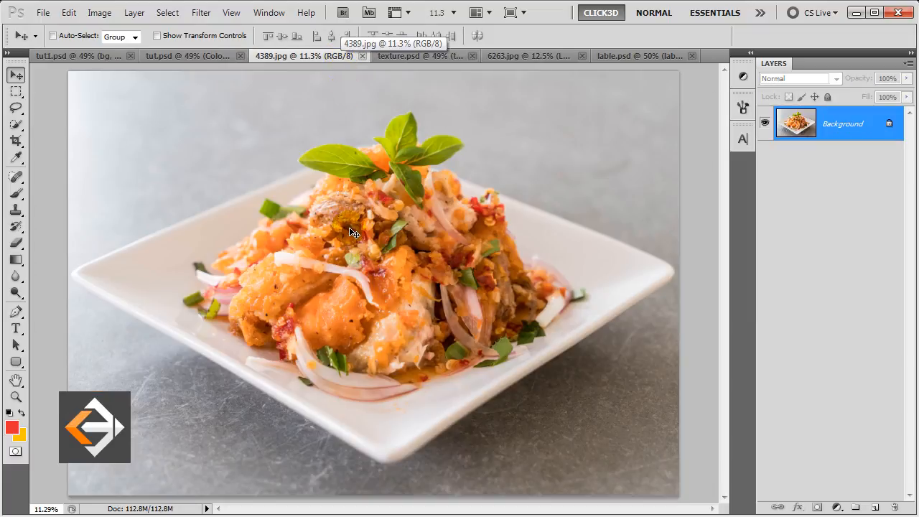
# - Paste the cut-out salad plate into tut.psd and rename its layer dish
pyautogui.click(188, 57)
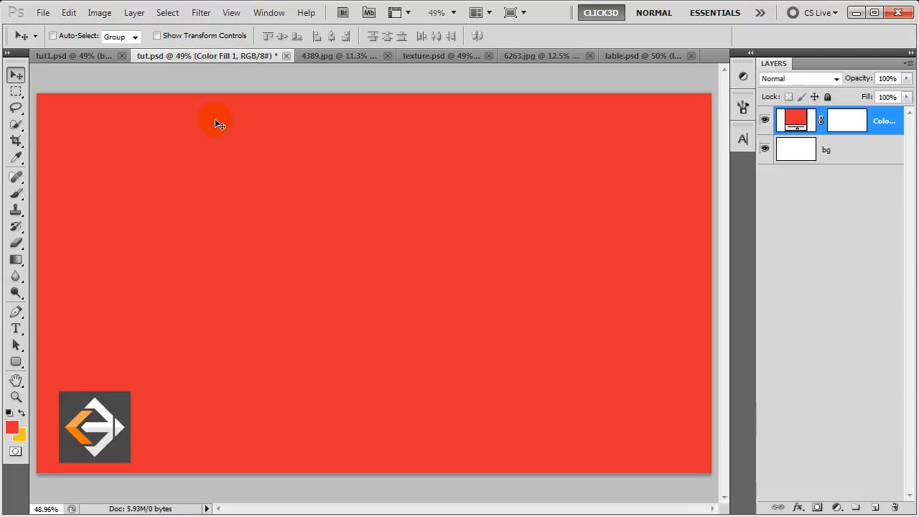
pyautogui.hotkey('ctrl', 'v')
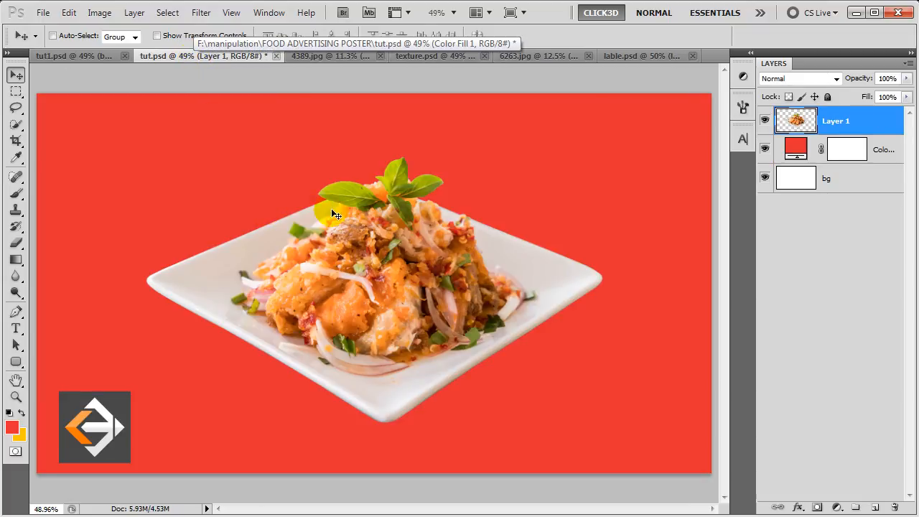
pyautogui.doubleClick(838, 122)
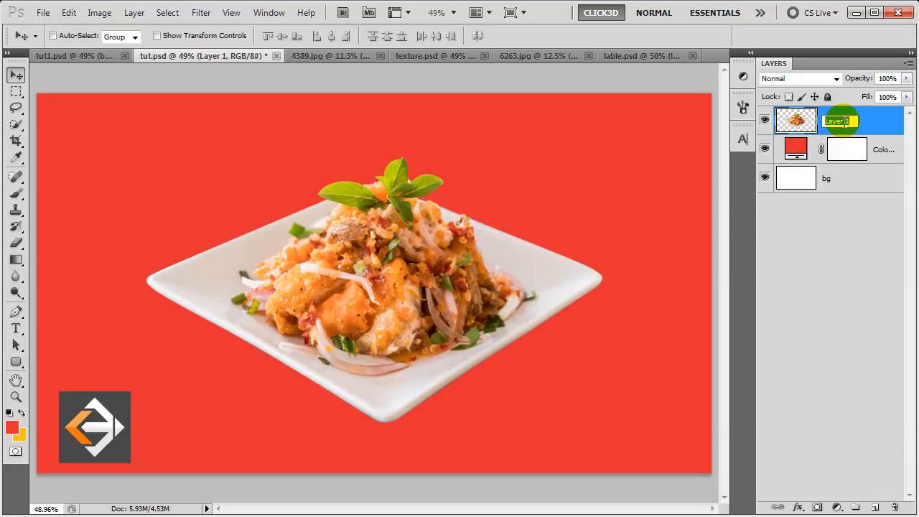
pyautogui.write('dish')
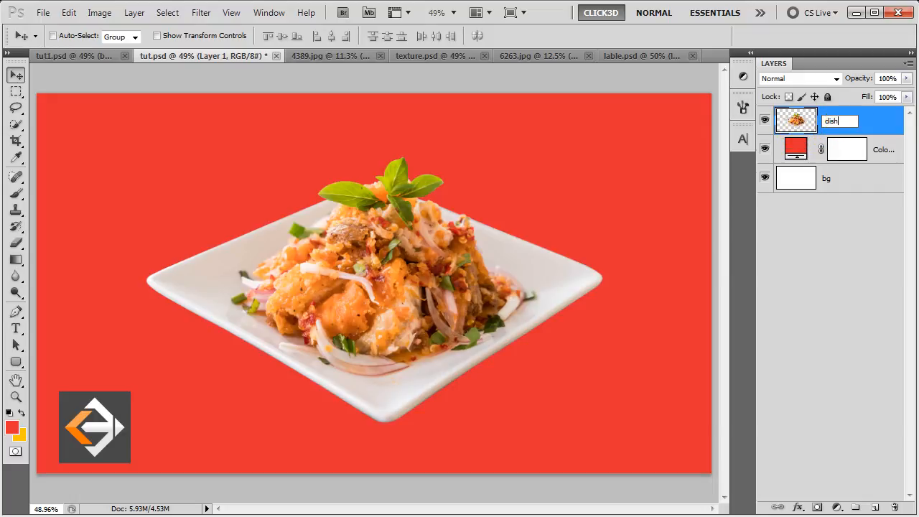
pyautogui.press('Return')
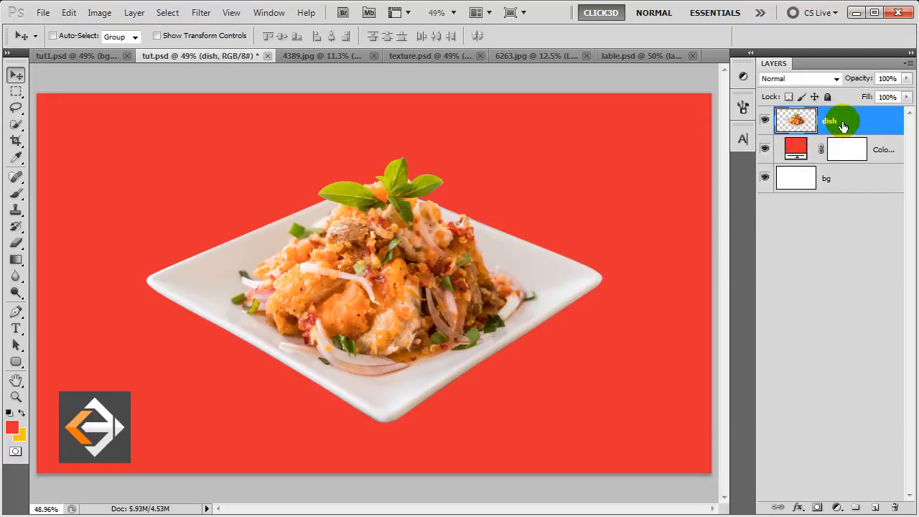
pyautogui.doubleClick(842, 125)
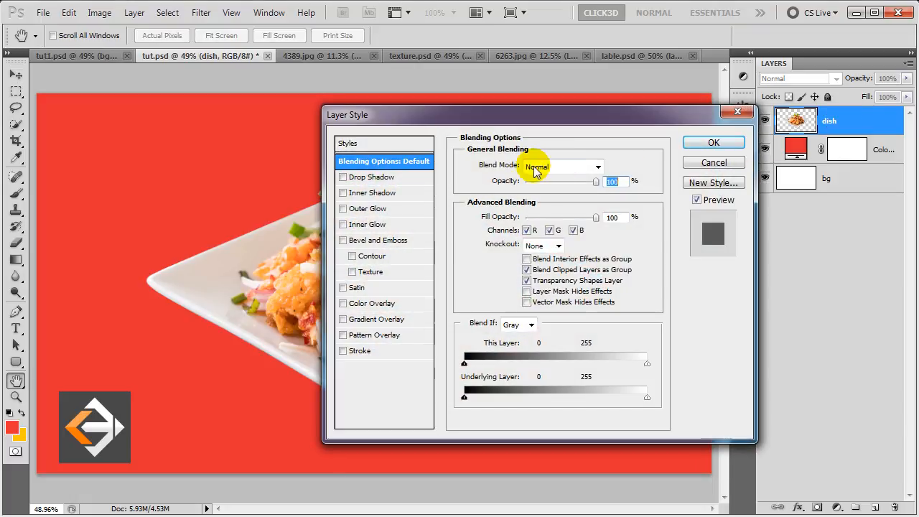
# - Give the dish layer a drop shadow with 35% opacity, 65 px distance and 66 px size
pyautogui.click(422, 180)
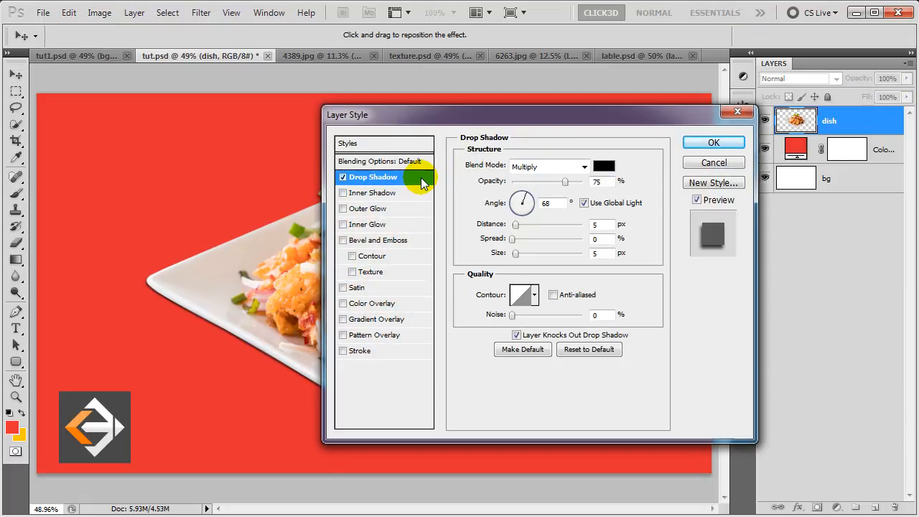
pyautogui.click(596, 183)
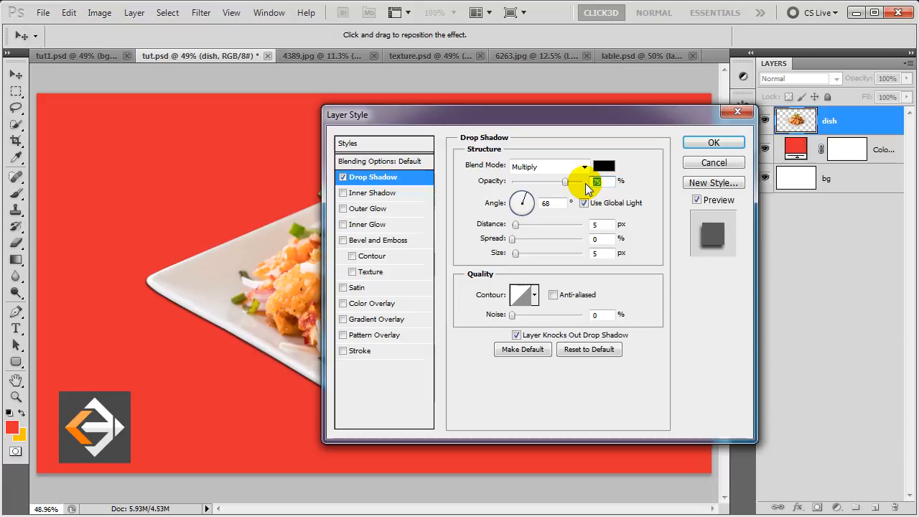
pyautogui.write('35')
pyautogui.press('Tab')
pyautogui.press('Tab')
pyautogui.press('Tab')
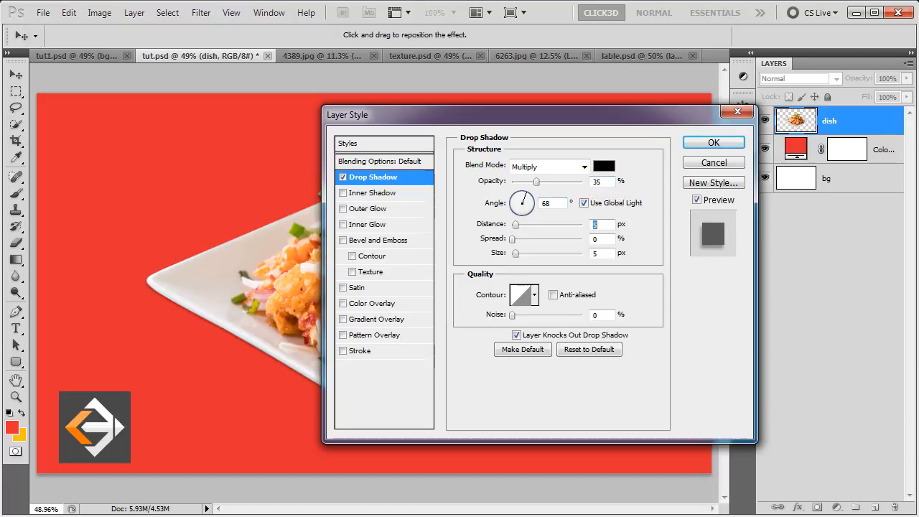
pyautogui.write('65')
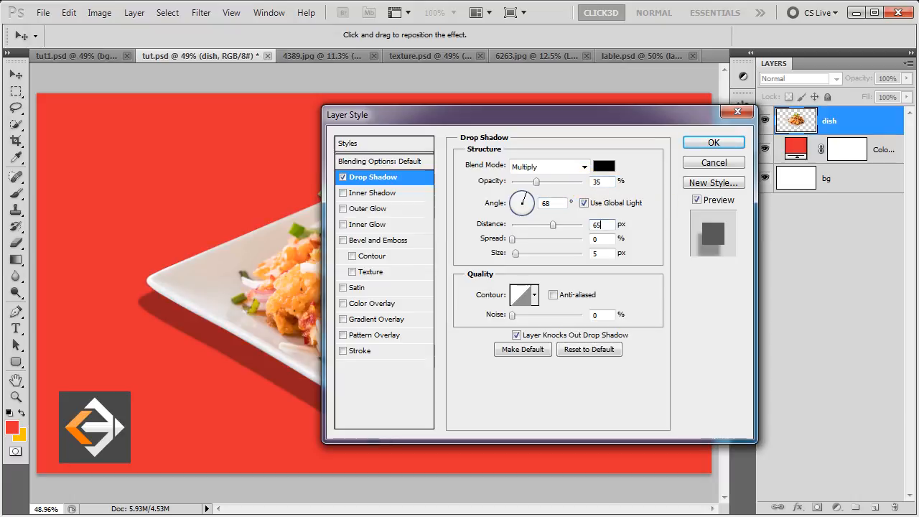
pyautogui.press('Tab')
pyautogui.press('Tab')
pyautogui.write('66')
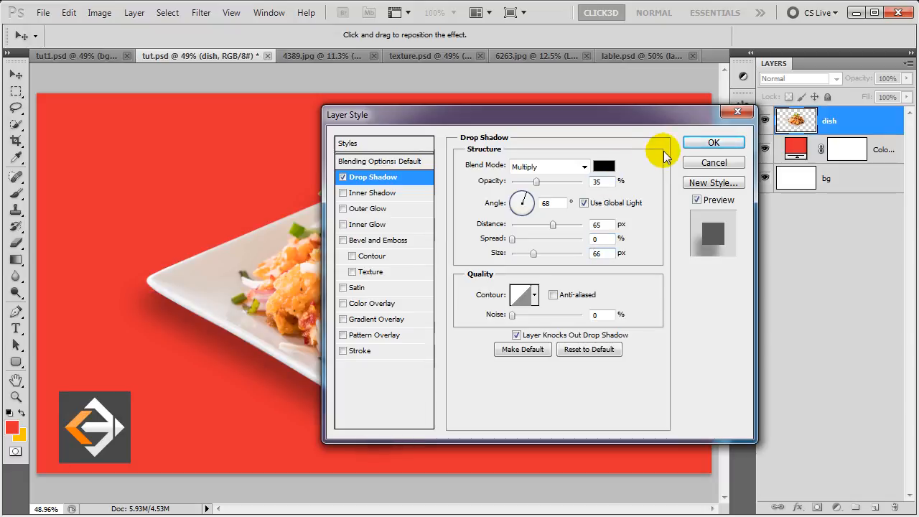
pyautogui.click(694, 145)
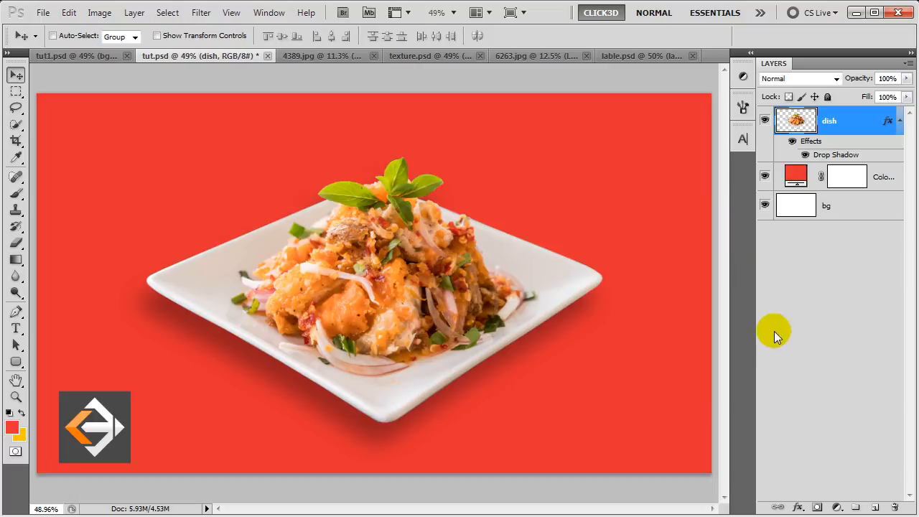
# - Add a Curves adjustment layer clipped to dish and place two control points on the curve
pyautogui.click(837, 508)
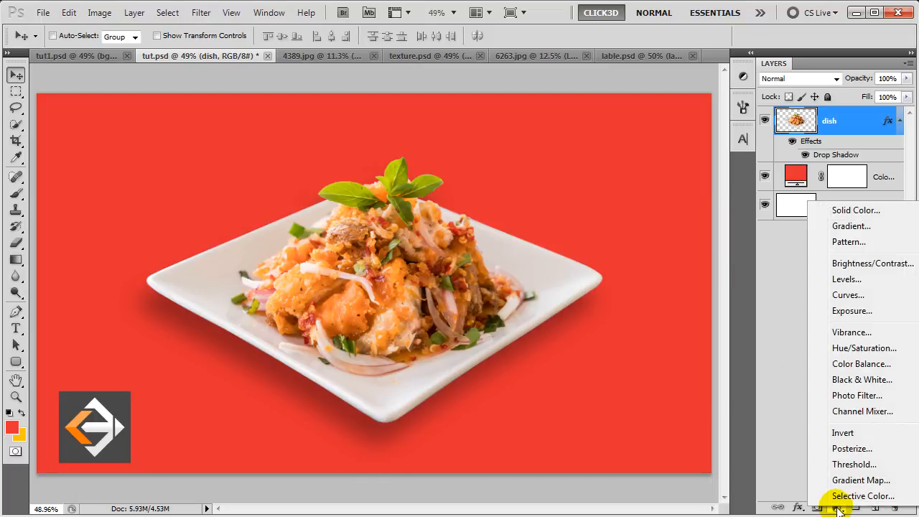
pyautogui.click(844, 295)
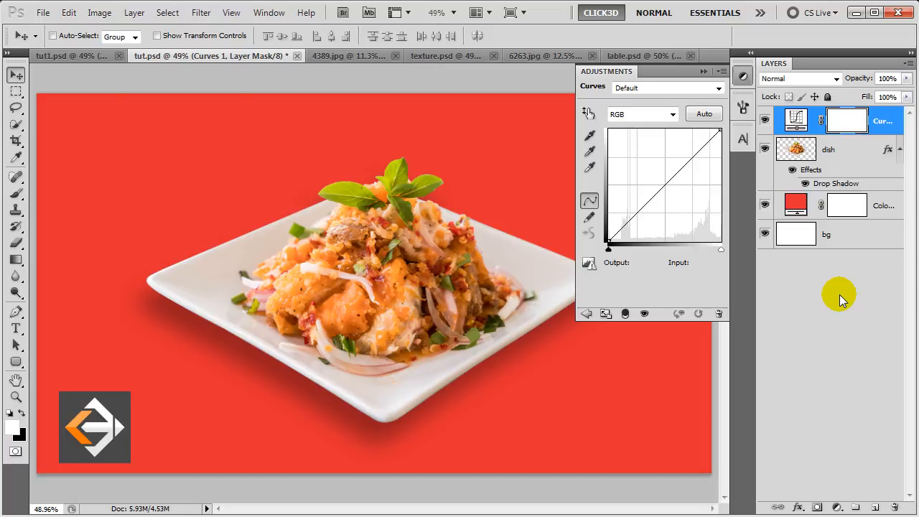
pyautogui.click(626, 314)
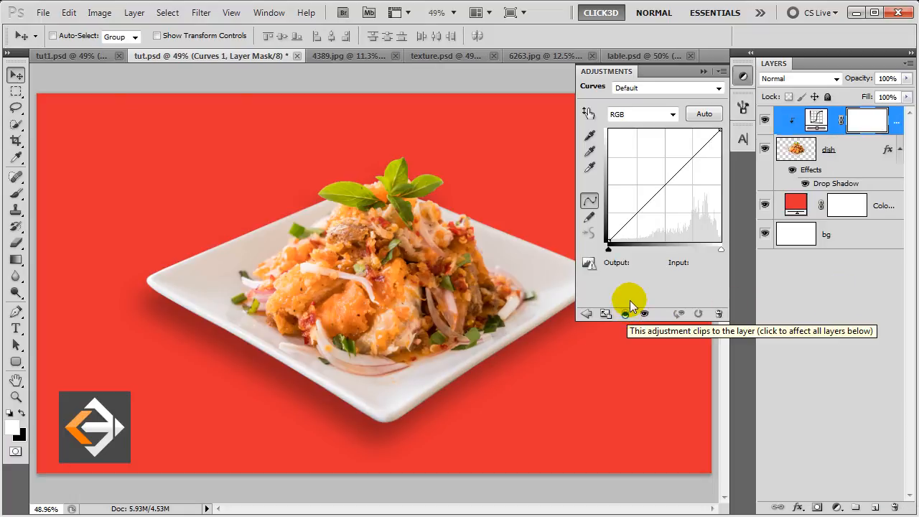
pyautogui.click(646, 200)
pyautogui.click(687, 158)
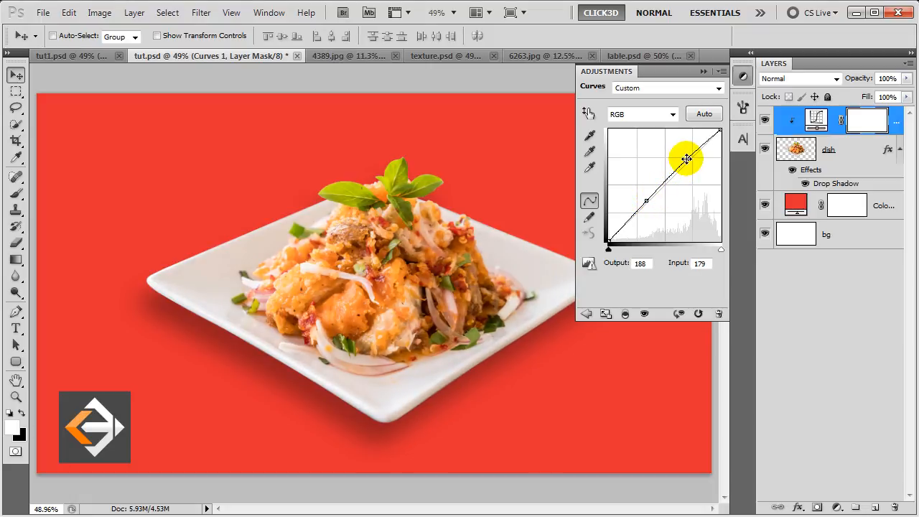
# - Set the upper curve point to output 211, input 190
pyautogui.click(638, 263)
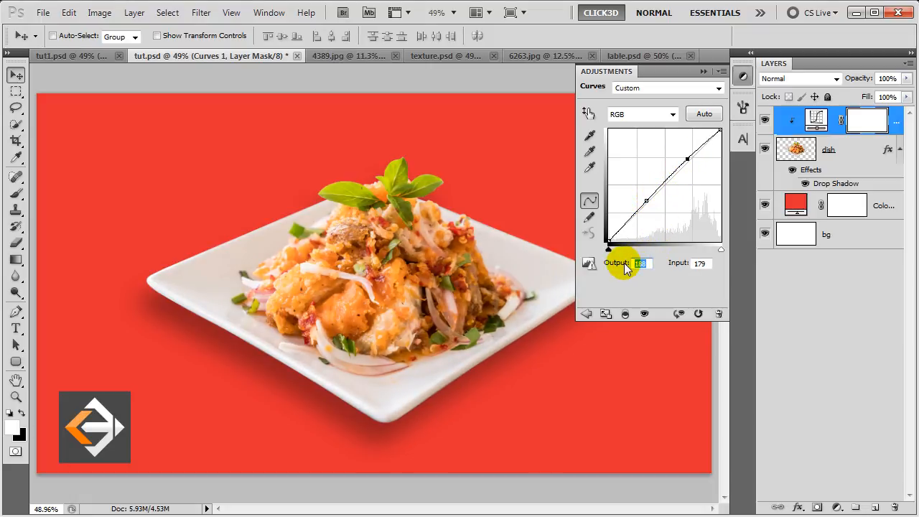
pyautogui.write('211')
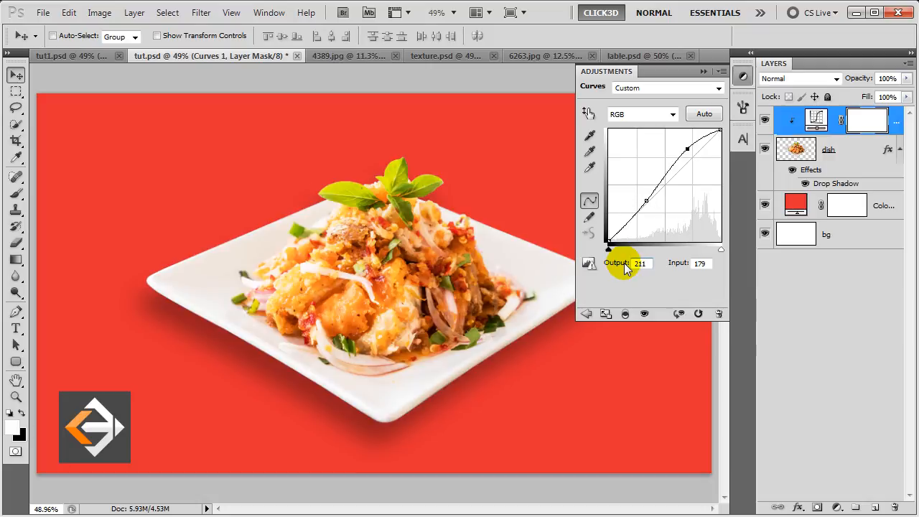
pyautogui.press('Tab')
pyautogui.write('190')
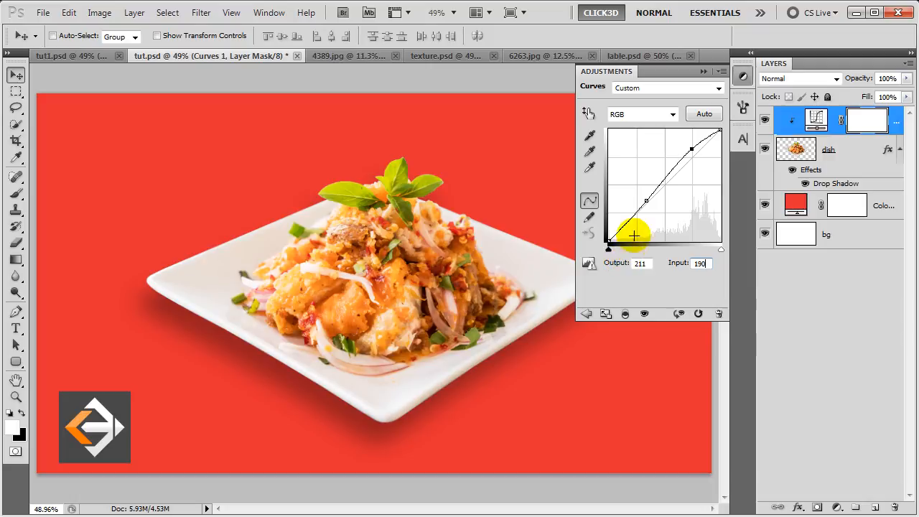
# - Set the lower curve point to output 85, input 74 and collapse the Adjustments panel
pyautogui.click(646, 200)
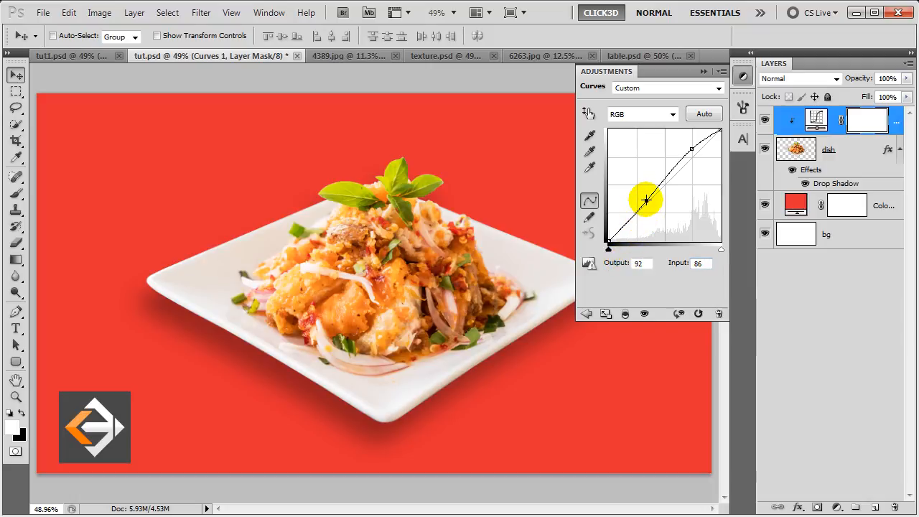
pyautogui.doubleClick(638, 263)
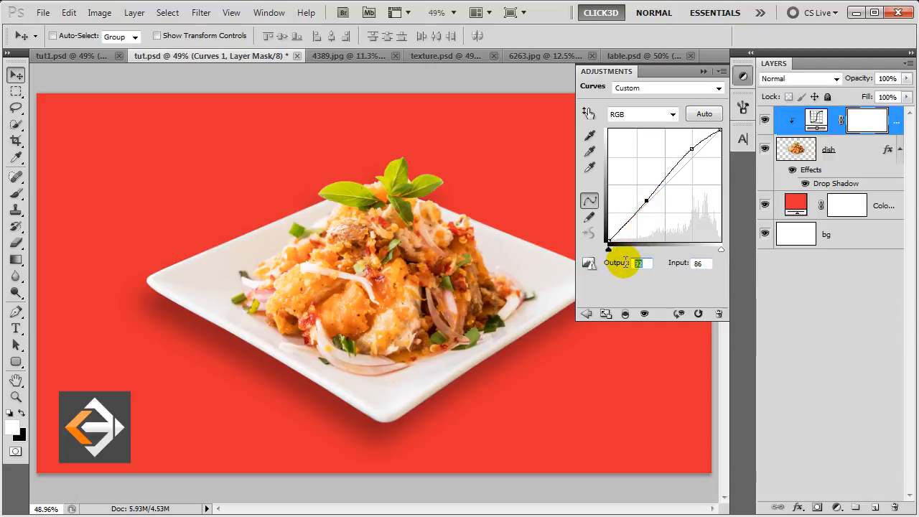
pyautogui.write('85')
pyautogui.press('Tab')
pyautogui.write('74')
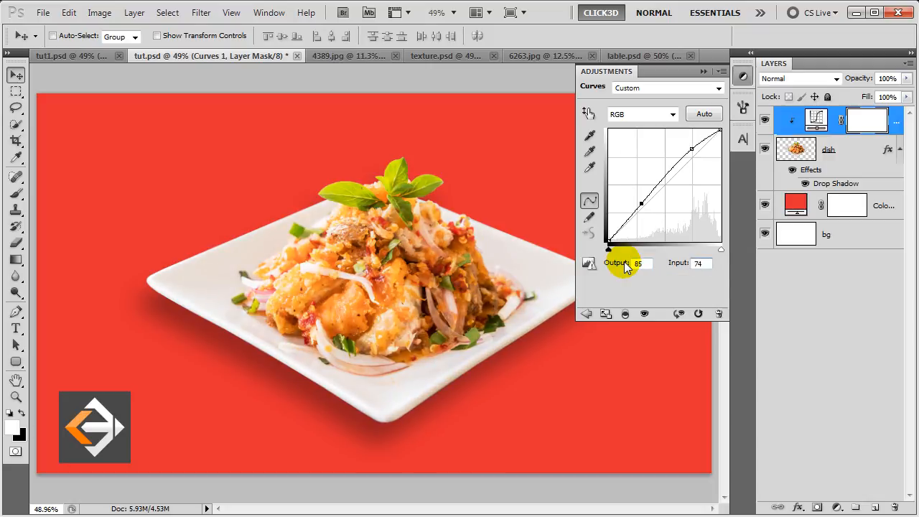
pyautogui.click(704, 71)
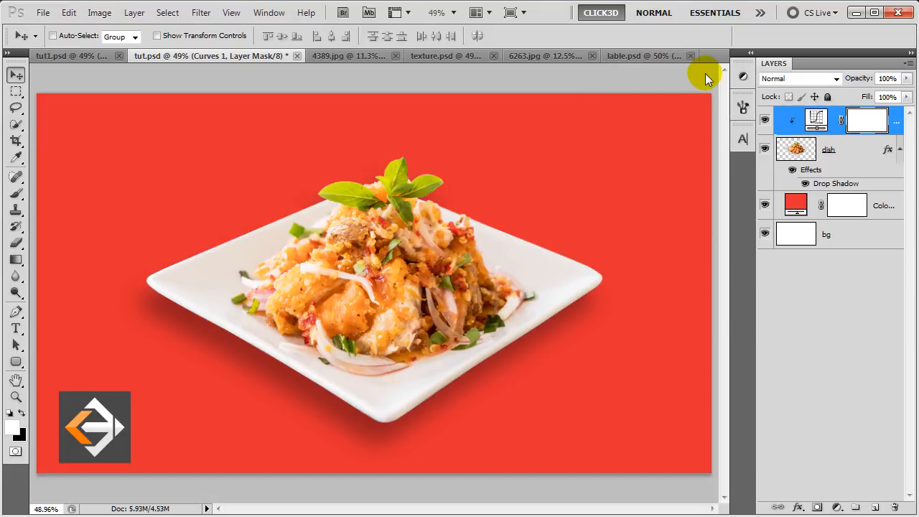
pyautogui.click(836, 506)
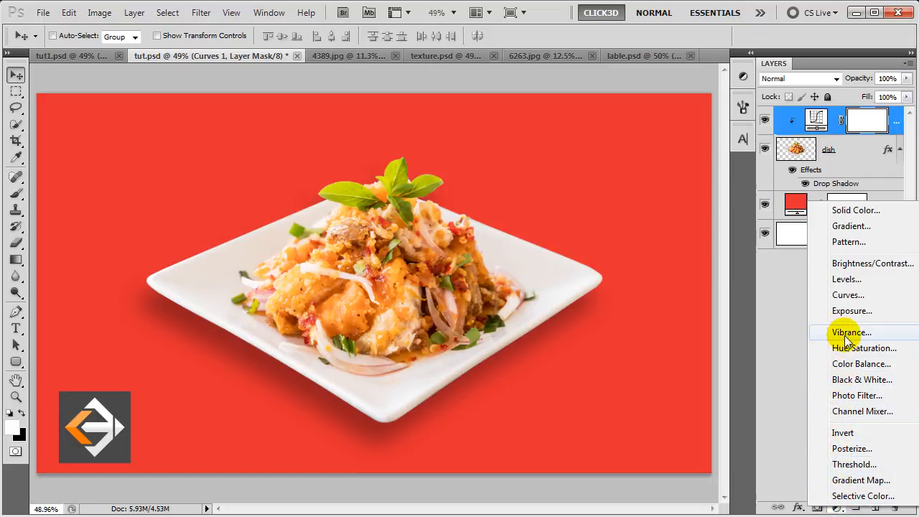
# - Add a Color Balance layer clipped to dish with midtones cyan-red 5 and yellow-blue -23
pyautogui.click(848, 366)
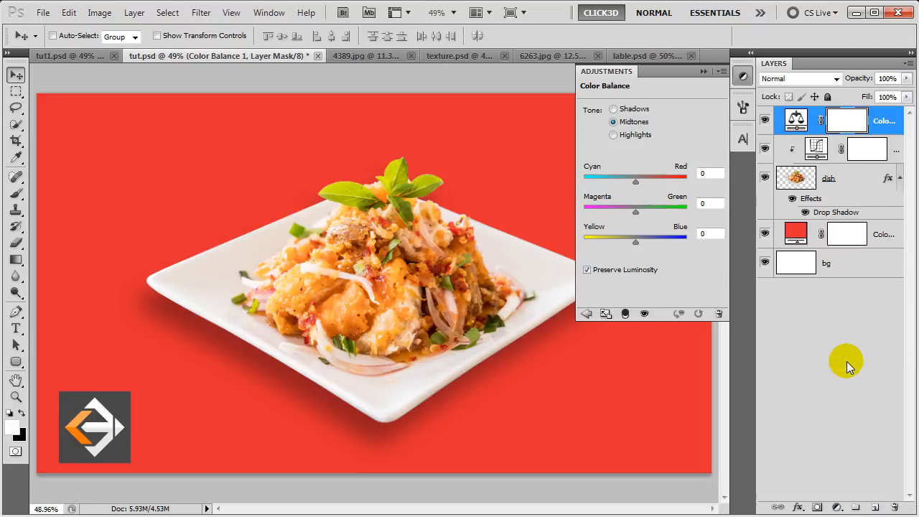
pyautogui.click(627, 314)
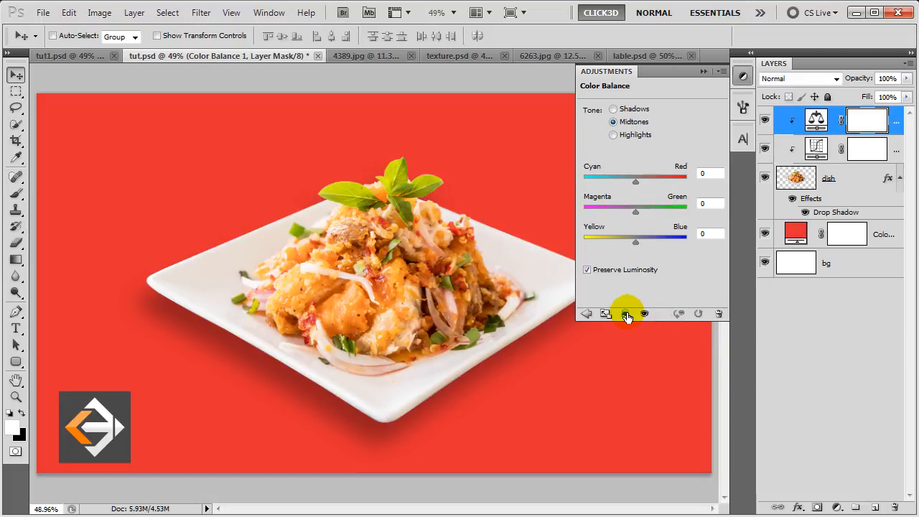
pyautogui.click(719, 173)
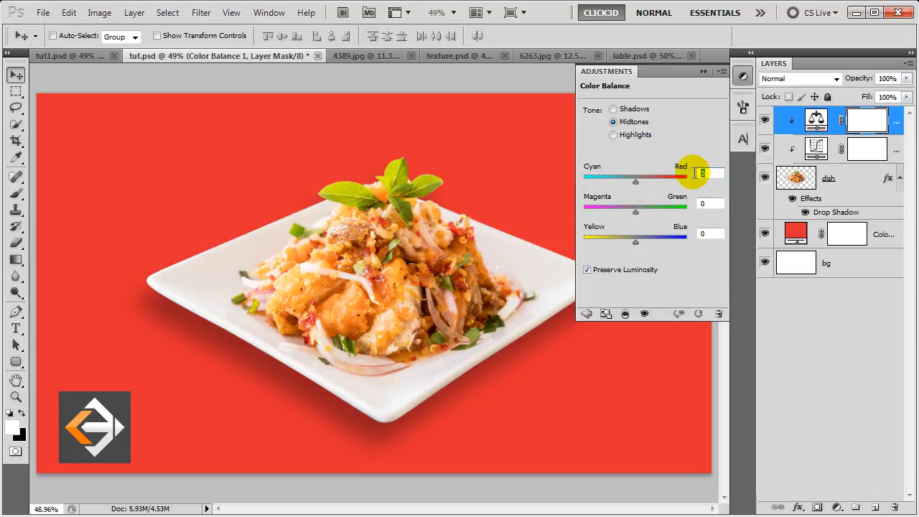
pyautogui.write('5')
pyautogui.press('Tab')
pyautogui.press('Tab')
pyautogui.write('-23')
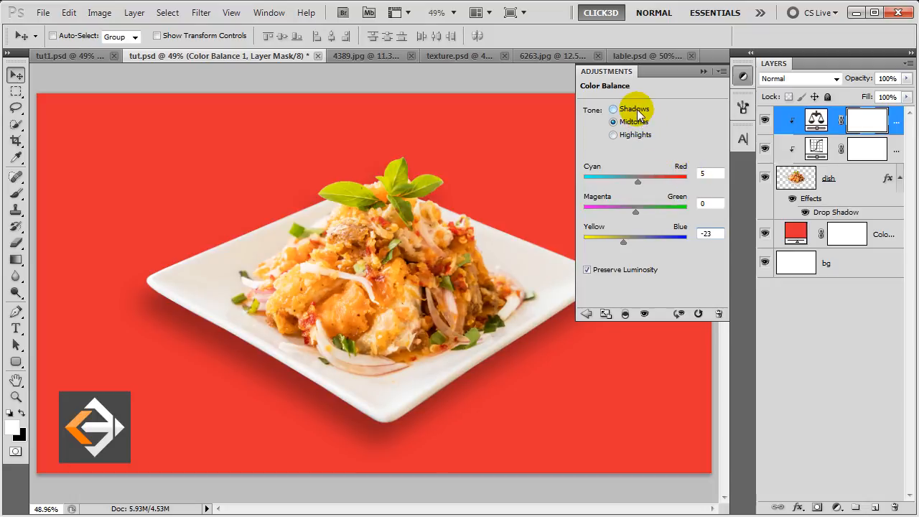
# - Set the Color Balance shadows to 16, 16 and 9
pyautogui.click(614, 109)
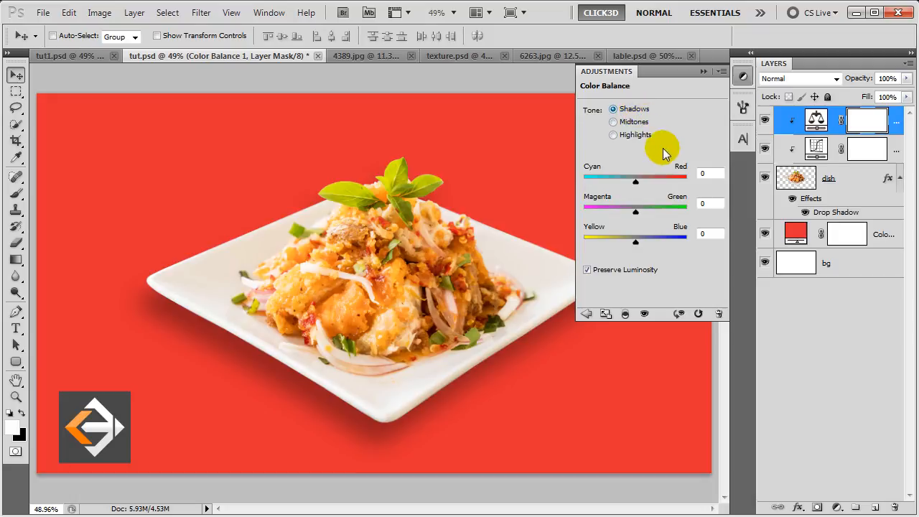
pyautogui.doubleClick(711, 173)
pyautogui.write('1')
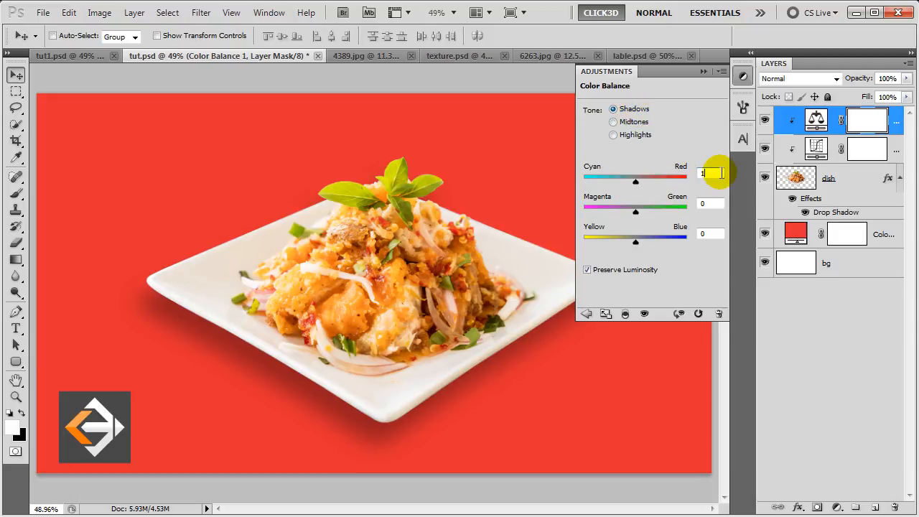
pyautogui.write('6')
pyautogui.click(714, 203)
pyautogui.doubleClick(715, 203)
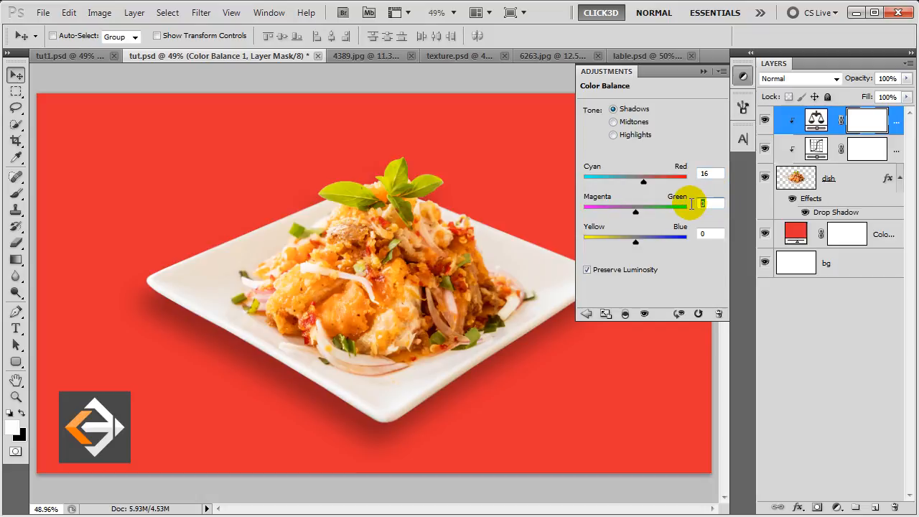
pyautogui.write('16')
pyautogui.doubleClick(704, 233)
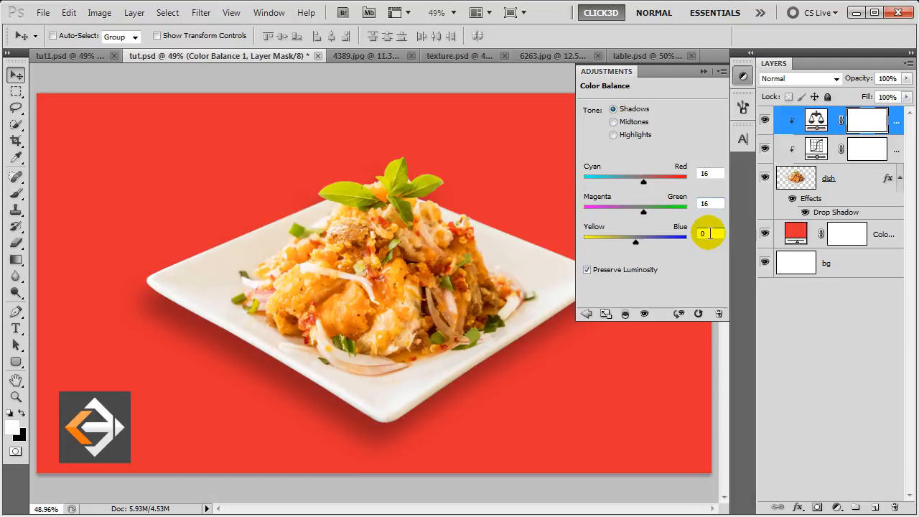
pyautogui.write('9')
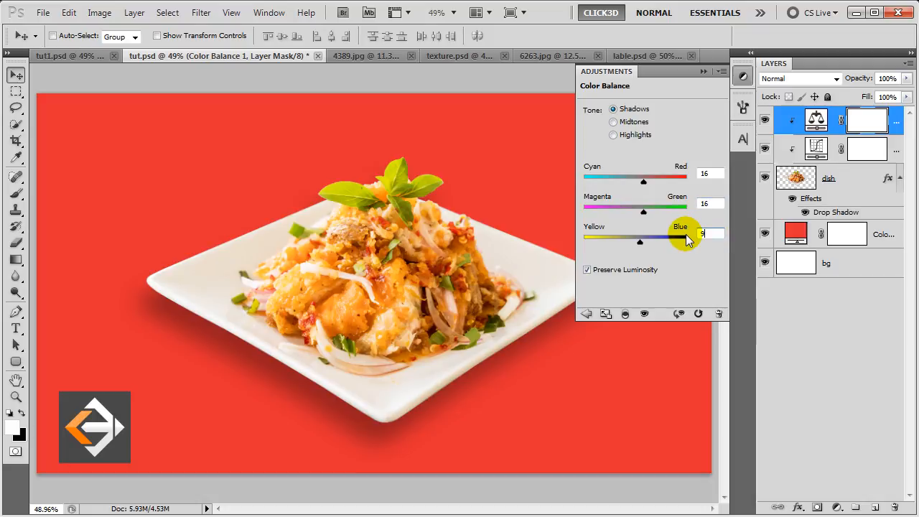
# - Collapse the adjustments panel and drag the sushi textures group from texture.psd toward the poster
pyautogui.click(704, 72)
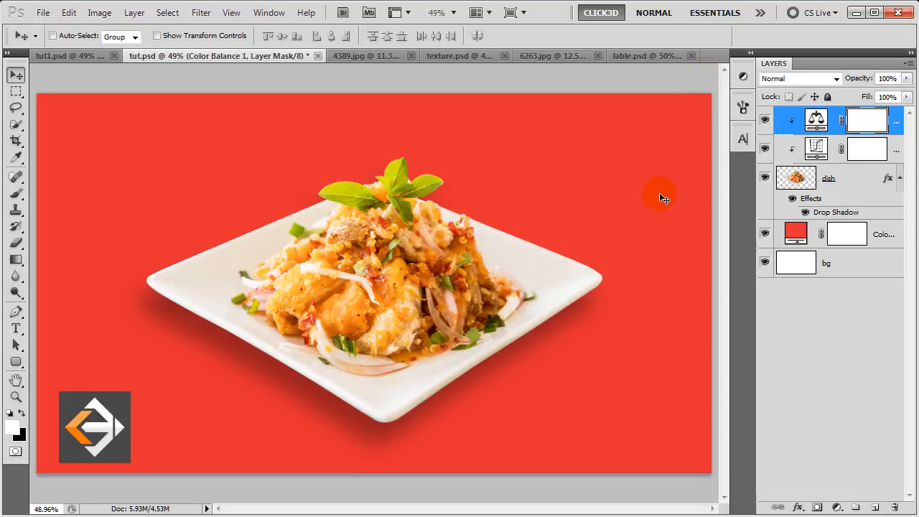
pyautogui.click(450, 56)
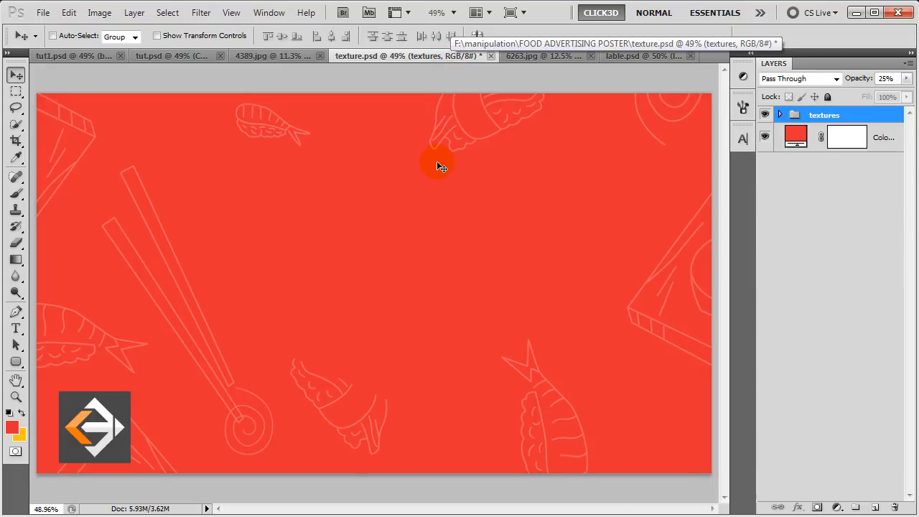
pyautogui.moveTo(227, 135); pyautogui.dragTo(313, 219)
# - Drop the sushi textures group into tut.psd and move it below the dish layer
pyautogui.click(199, 58)
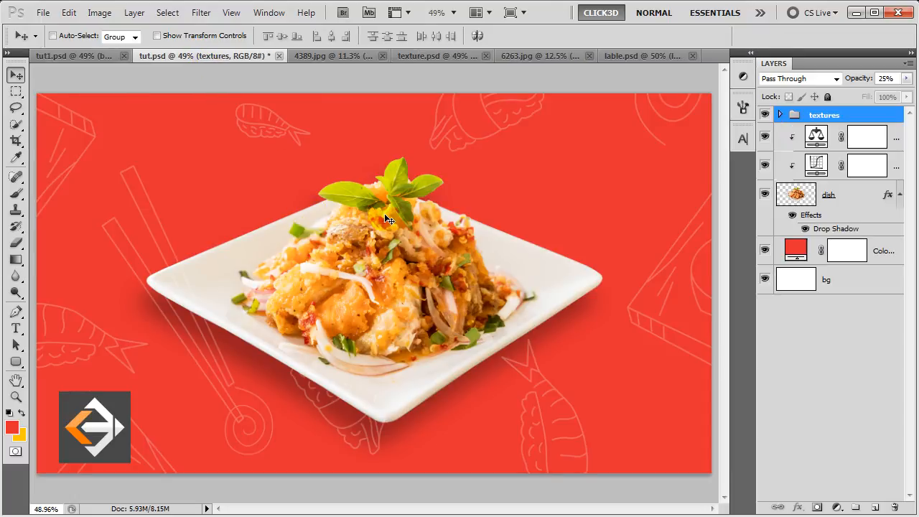
pyautogui.moveTo(840, 115); pyautogui.dragTo(833, 228)
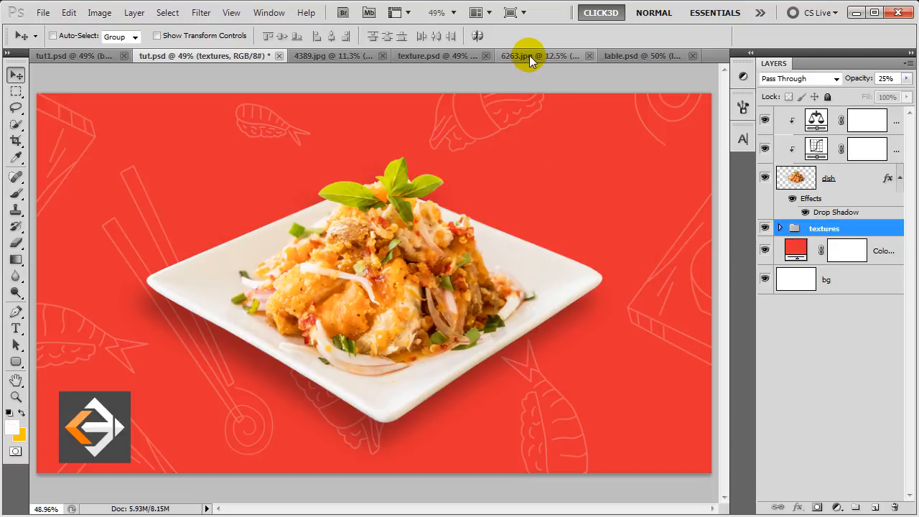
# - Paste the chopsticks from 6263.jpg into the poster on a layer named sticks
pyautogui.click(530, 55)
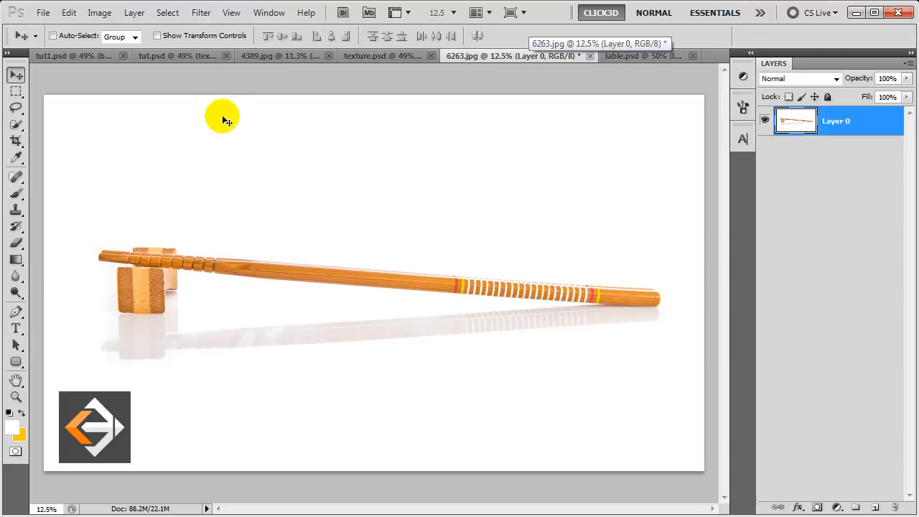
pyautogui.click(198, 62)
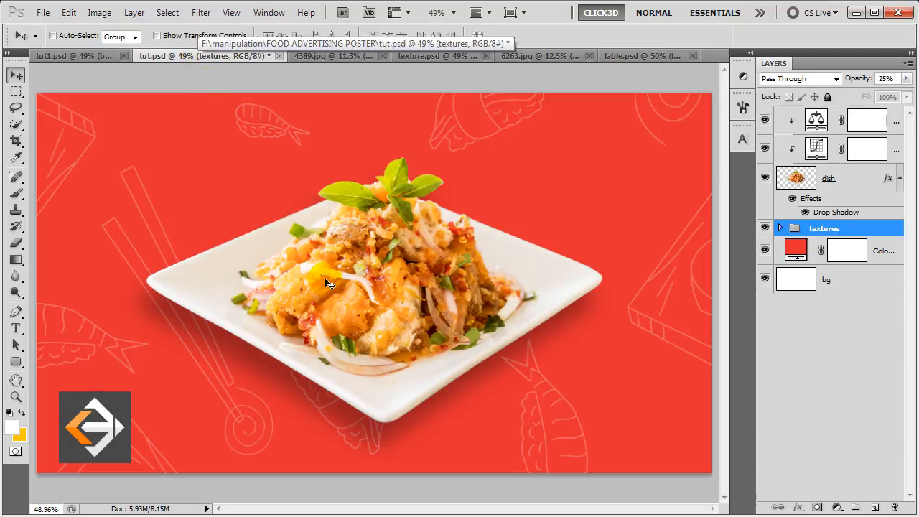
pyautogui.hotkey('ctrl', 'v')
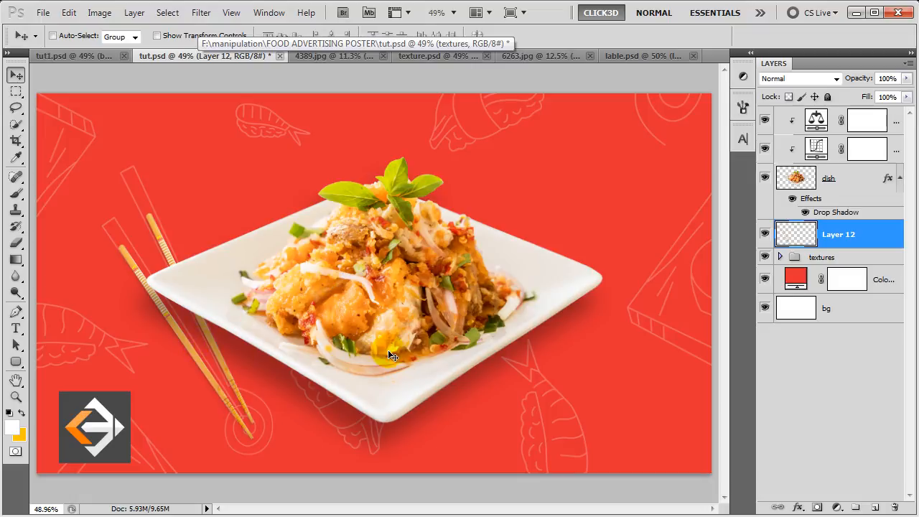
pyautogui.doubleClick(842, 234)
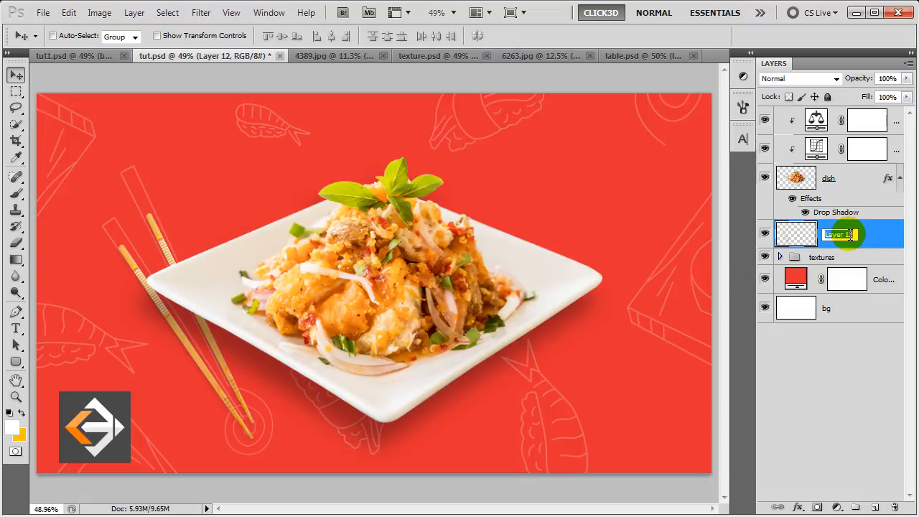
pyautogui.write('sticks')
pyautogui.press('Return')
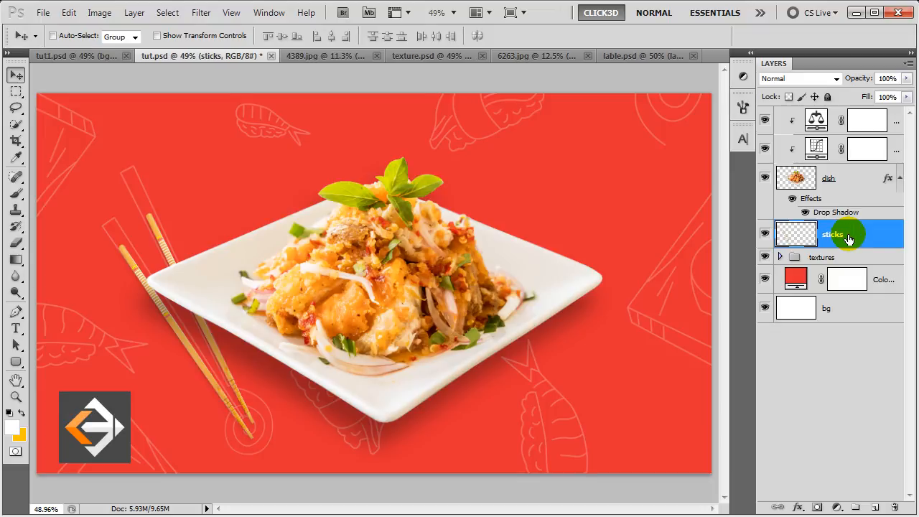
# - Give the sticks layer a drop shadow with 35% opacity and distance 8, then reset default colours
pyautogui.doubleClick(848, 238)
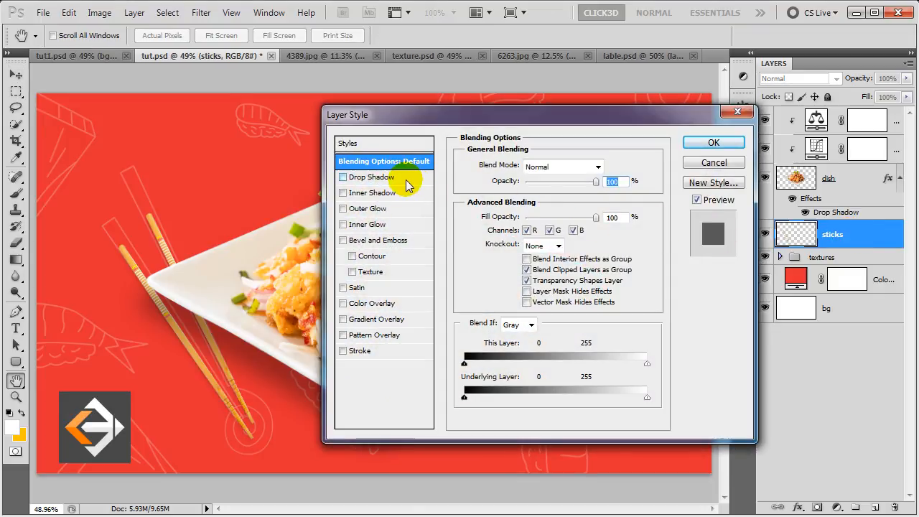
pyautogui.click(406, 181)
pyautogui.click(566, 185)
pyautogui.write('35')
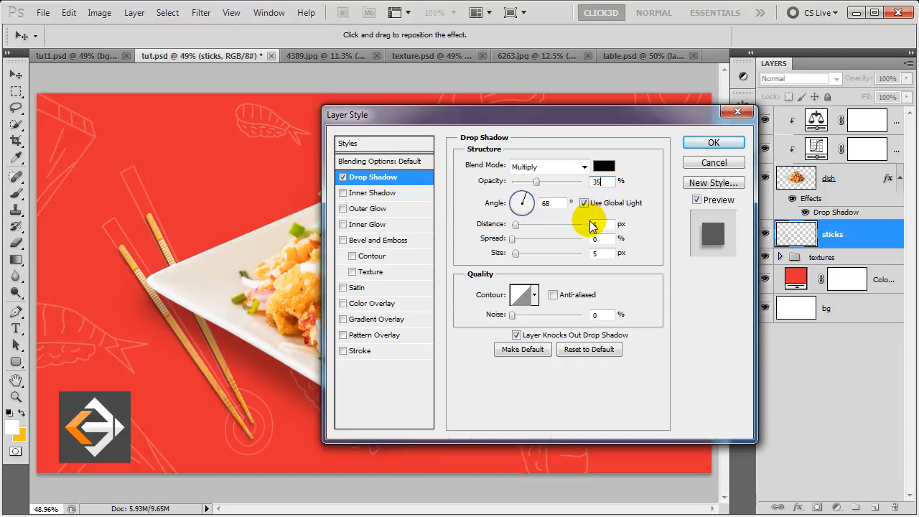
pyautogui.click(516, 225)
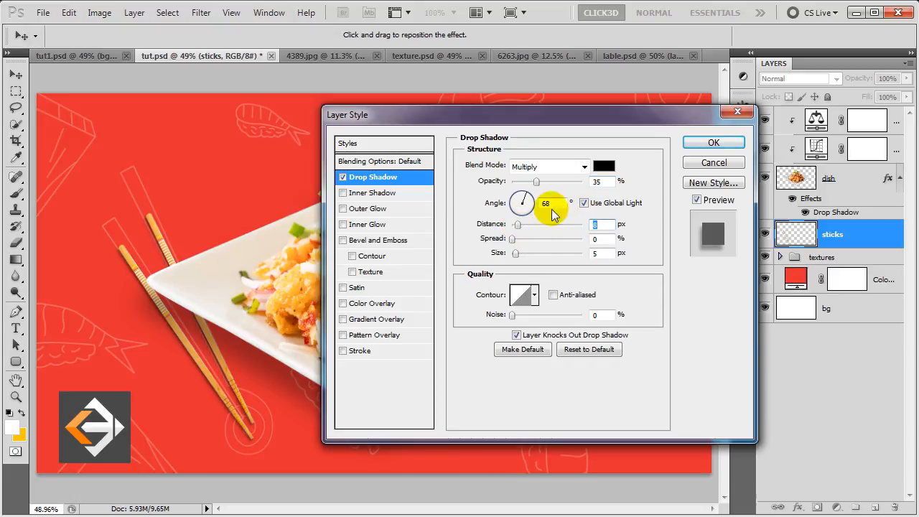
pyautogui.click(695, 144)
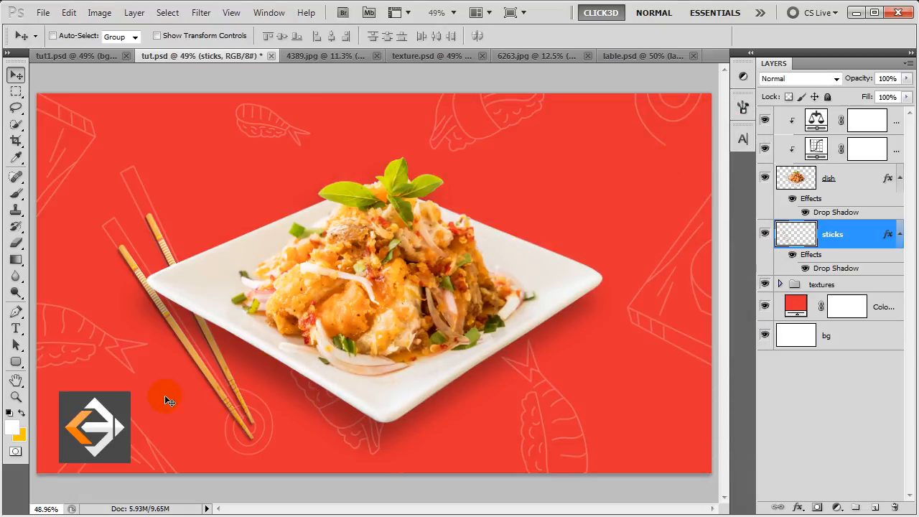
pyautogui.click(9, 413)
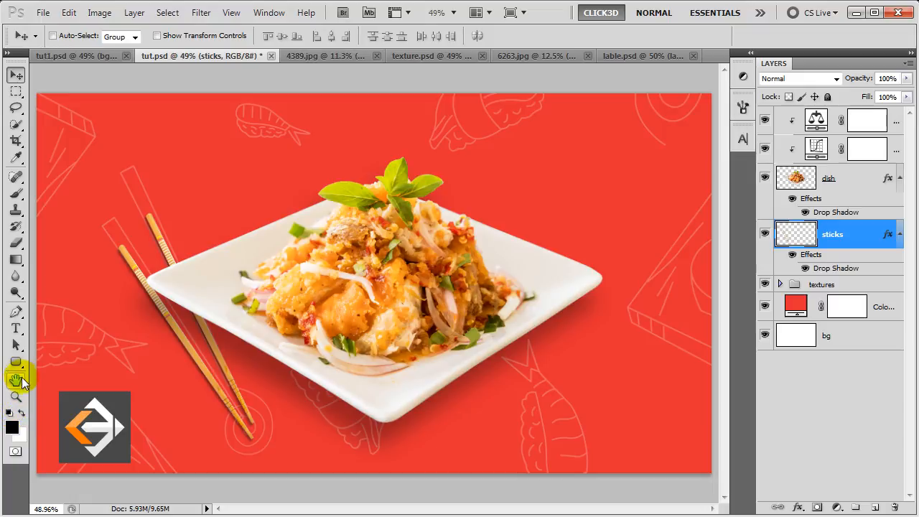
# - Draw a black rounded-rectangle bar (10 px radius) extending right from behind the logo
pyautogui.click(16, 361)
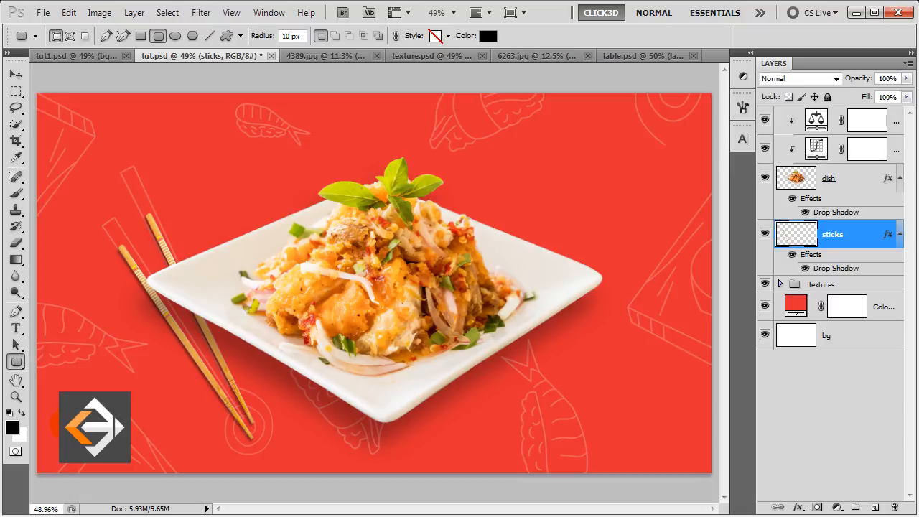
pyautogui.moveTo(118, 427); pyautogui.dragTo(237, 451)
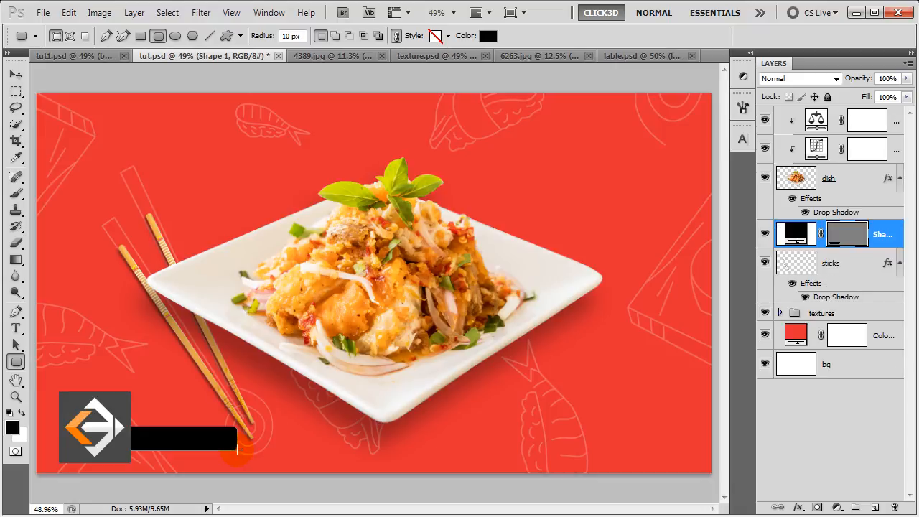
pyautogui.press('p')
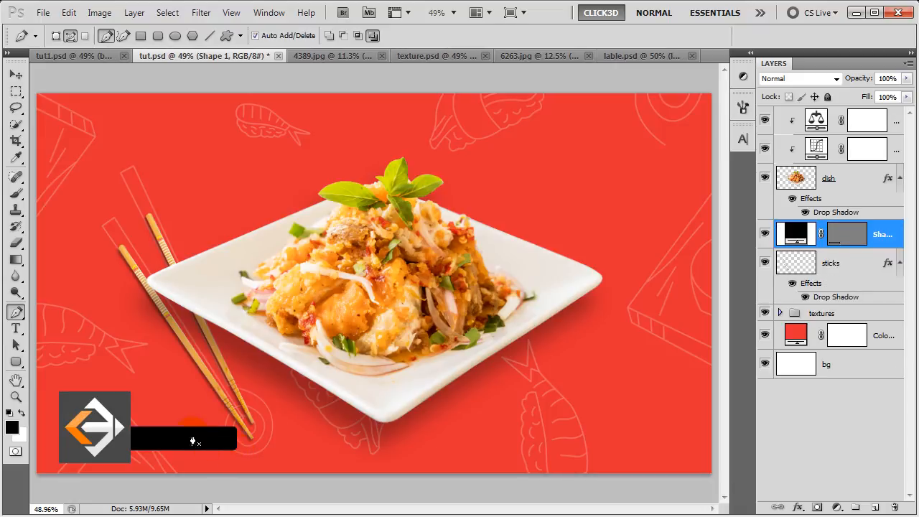
pyautogui.click(16, 328)
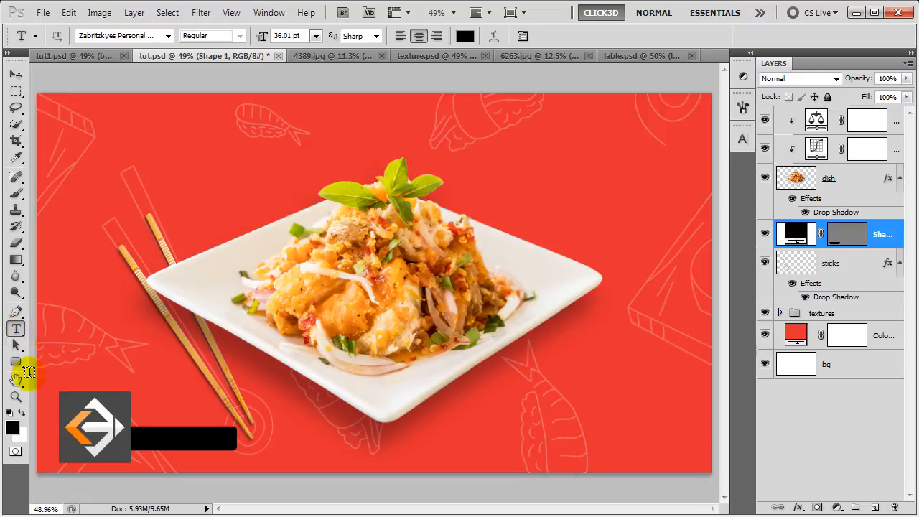
# - Set the text to white Arial Bold Italic
pyautogui.click(21, 412)
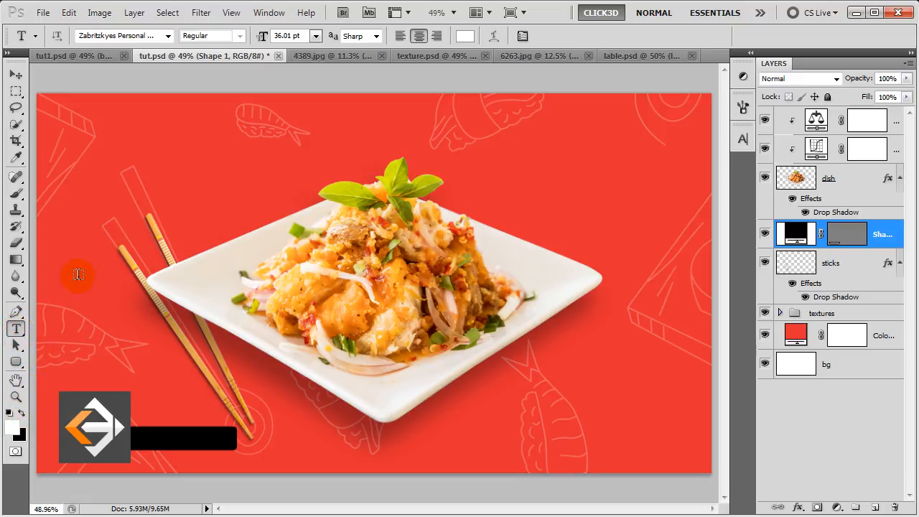
pyautogui.click(123, 33)
pyautogui.write('Arial')
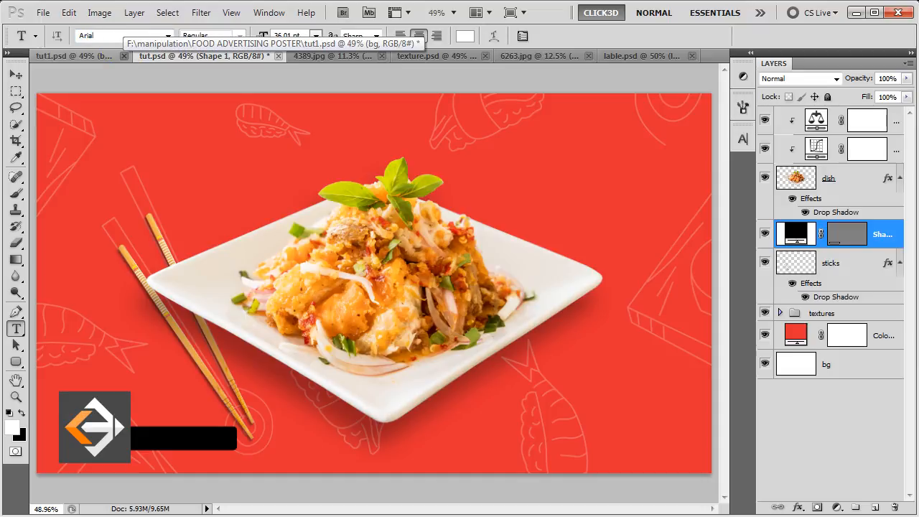
pyautogui.click(239, 35)
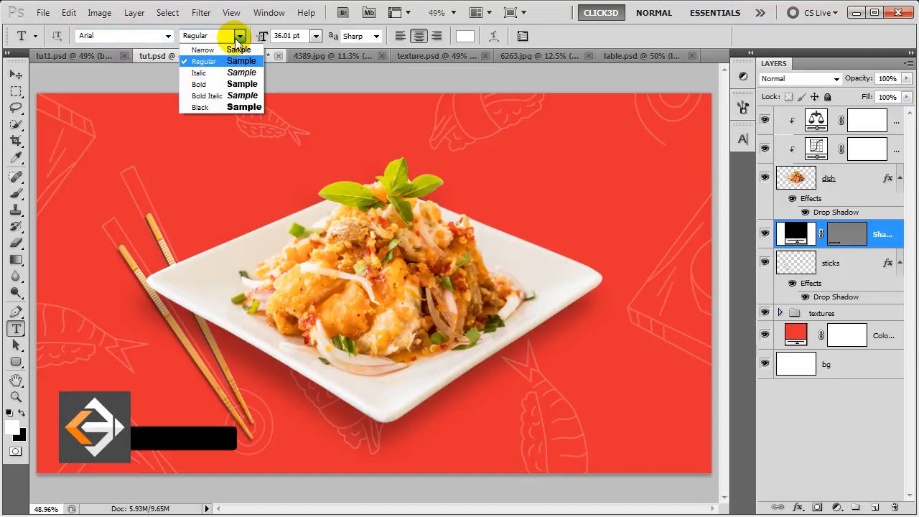
pyautogui.click(215, 95)
# - Type the toll-free number on the black bar and move it about 60 px right
pyautogui.click(149, 395)
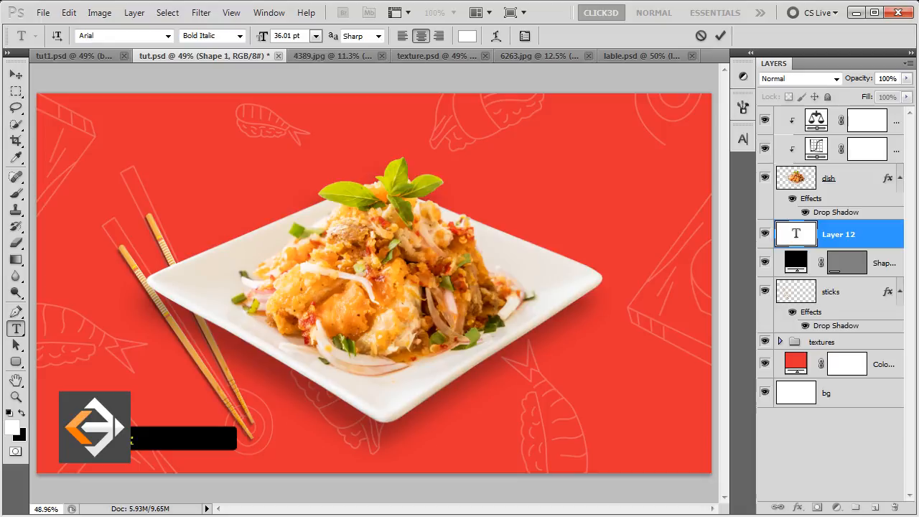
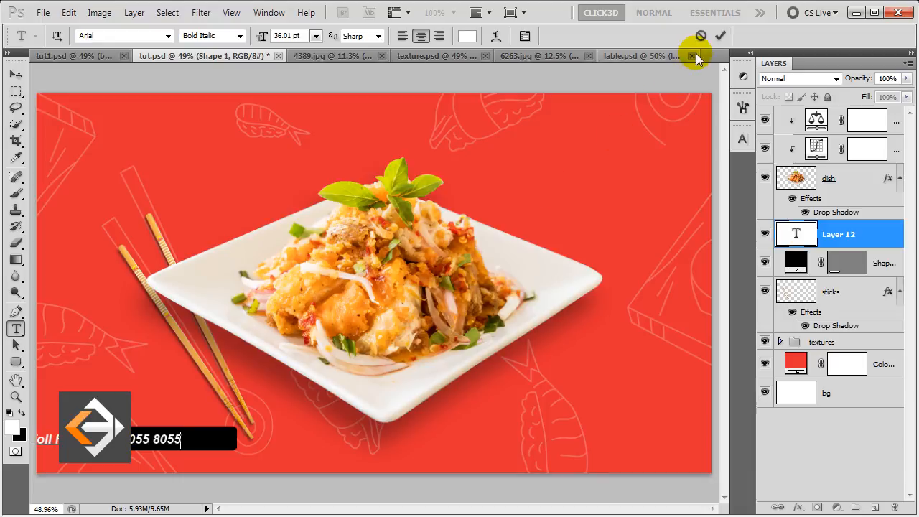
pyautogui.click(720, 36)
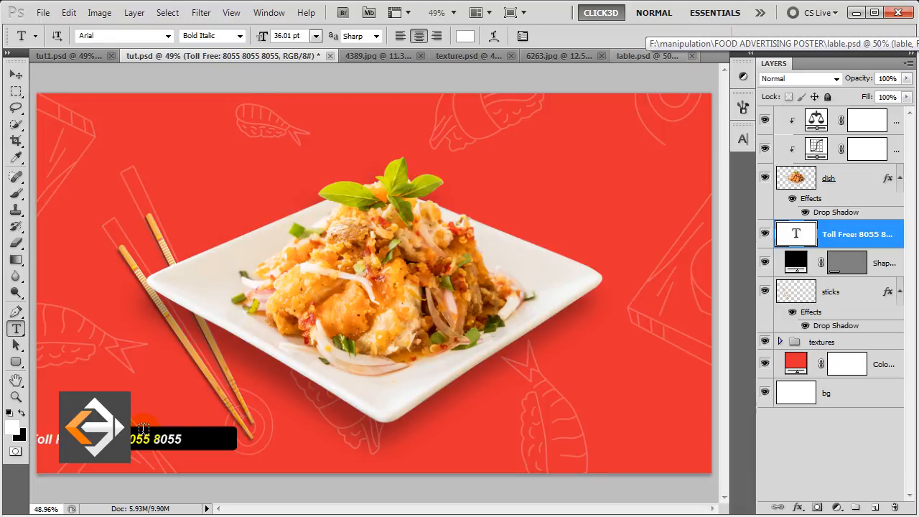
pyautogui.press('v')
pyautogui.moveTo(133, 440); pyautogui.dragTo(179, 437)
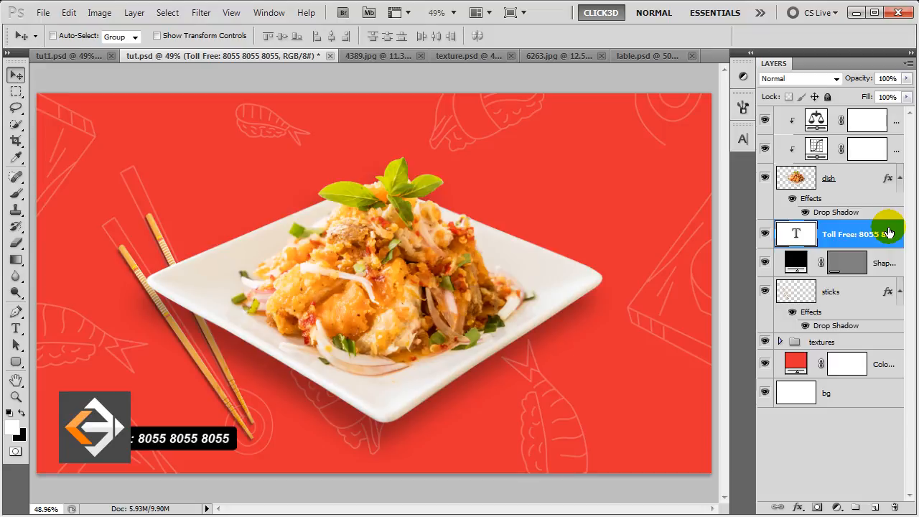
# - Type the two-line headline 'Khane me Mast / Taste me Zabardast' in a 62 pt script font
pyautogui.click(16, 329)
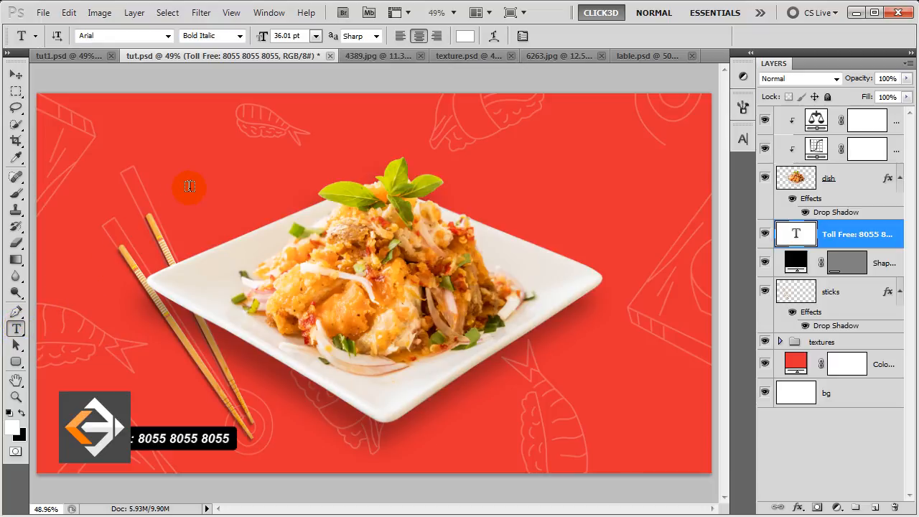
pyautogui.click(190, 186)
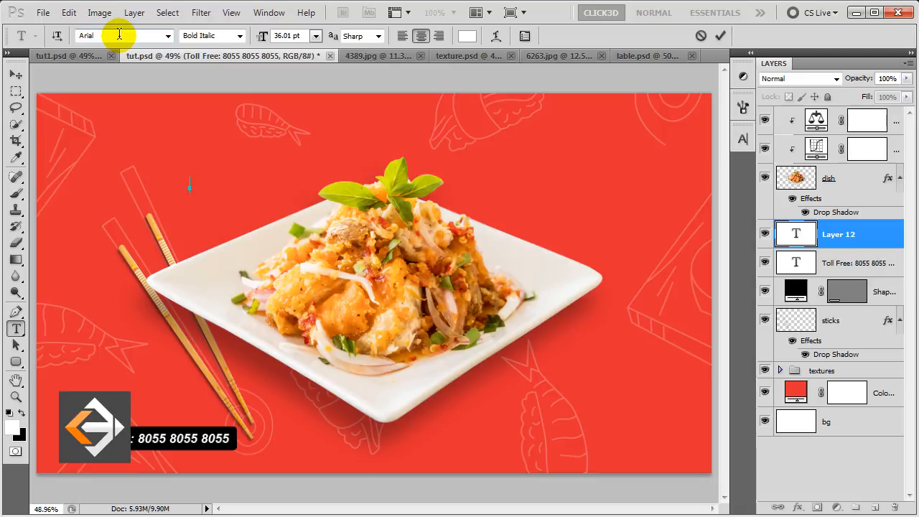
pyautogui.write('zkyes Personal ...')
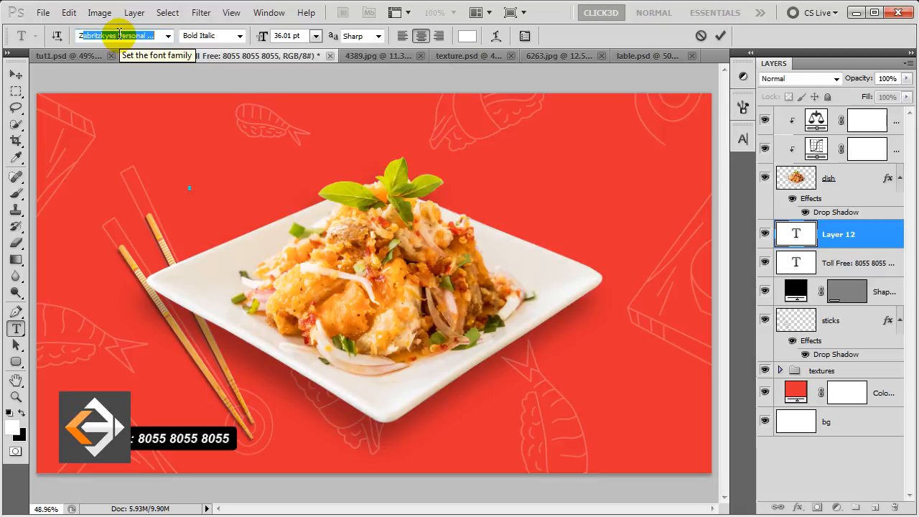
pyautogui.press('Return')
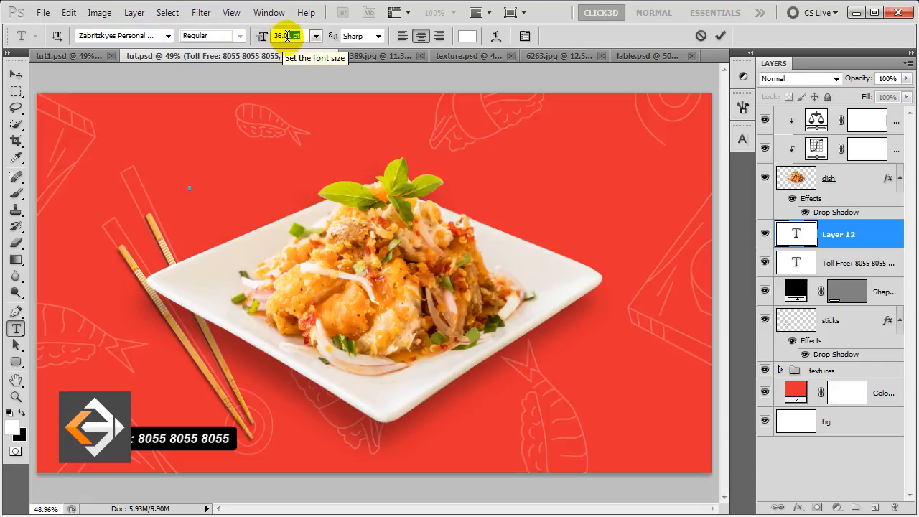
pyautogui.click(265, 40)
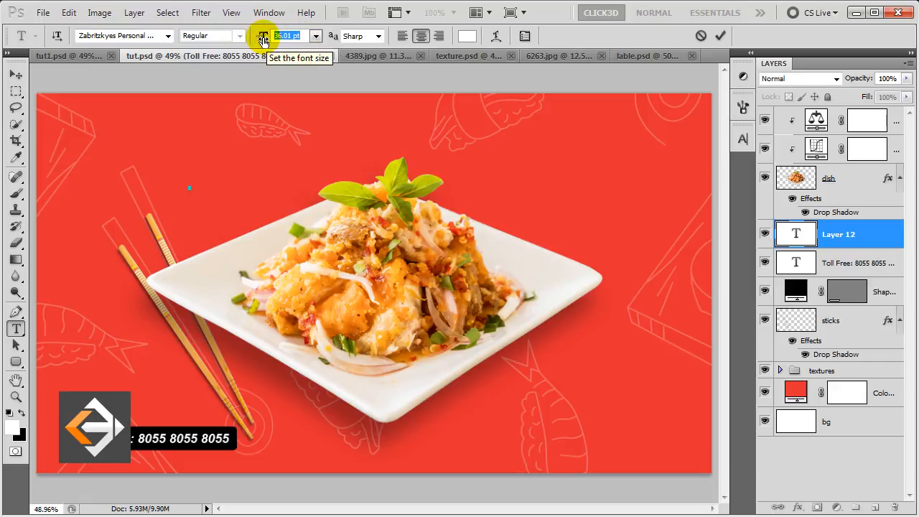
pyautogui.write('62')
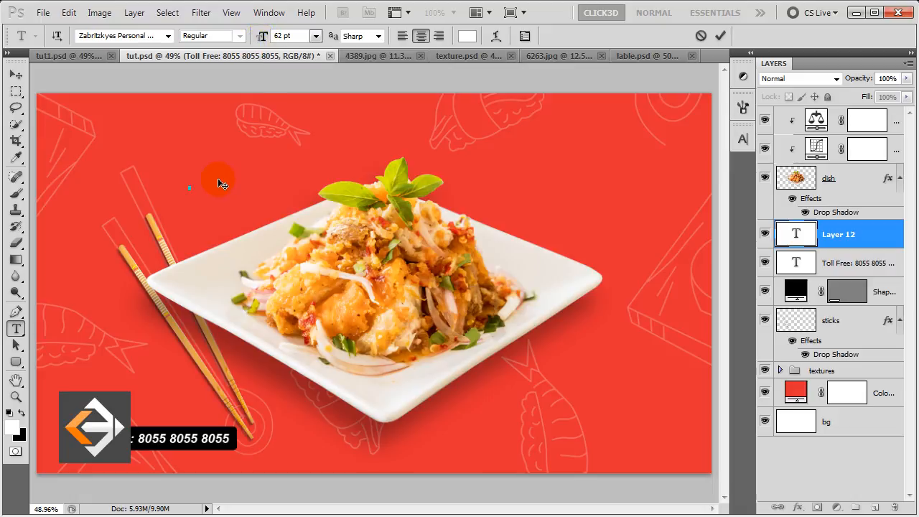
pyautogui.write('K')
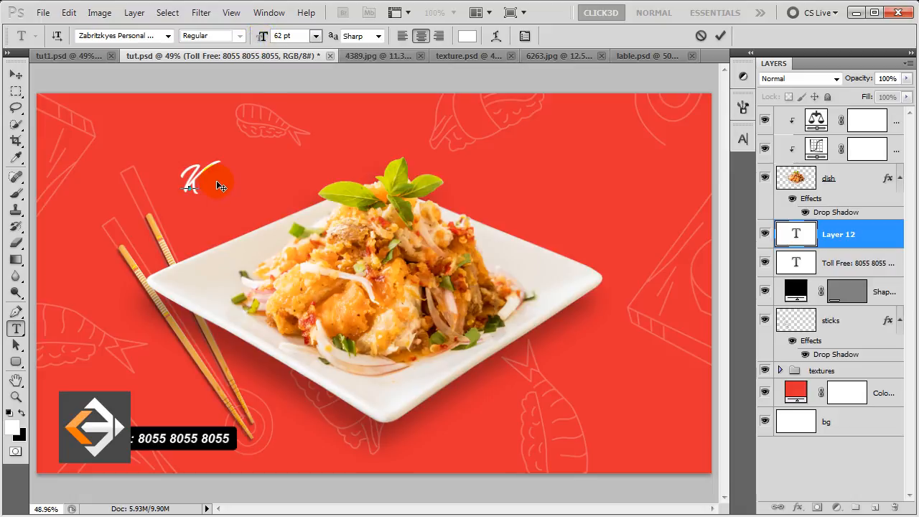
pyautogui.write('hane')
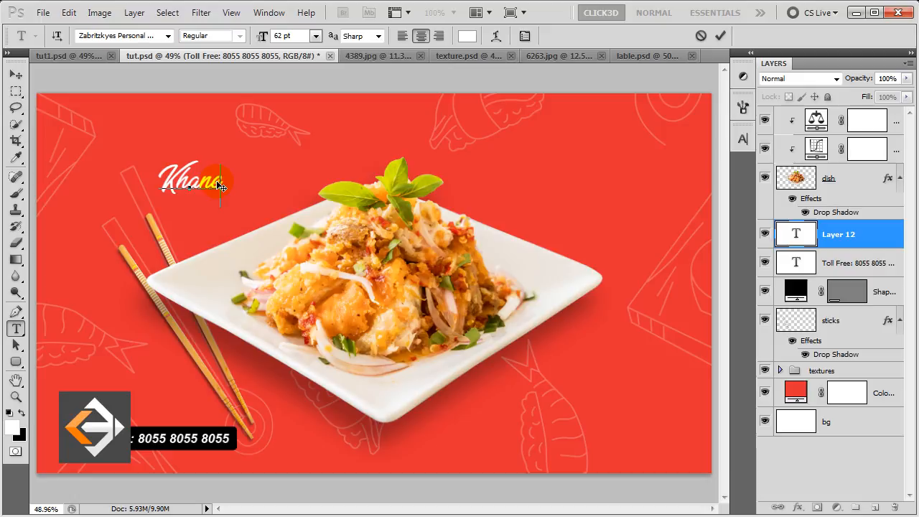
pyautogui.write(' me Mast')
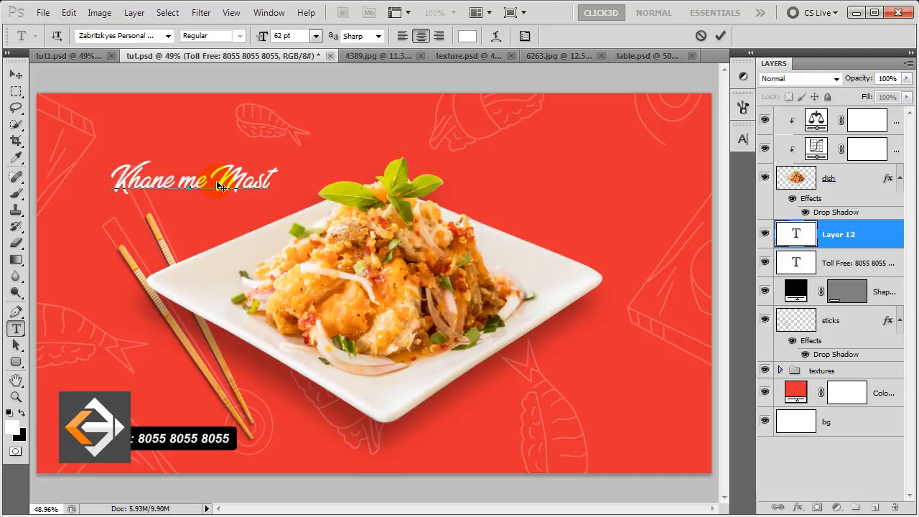
pyautogui.press('Return')
pyautogui.write('Taste')
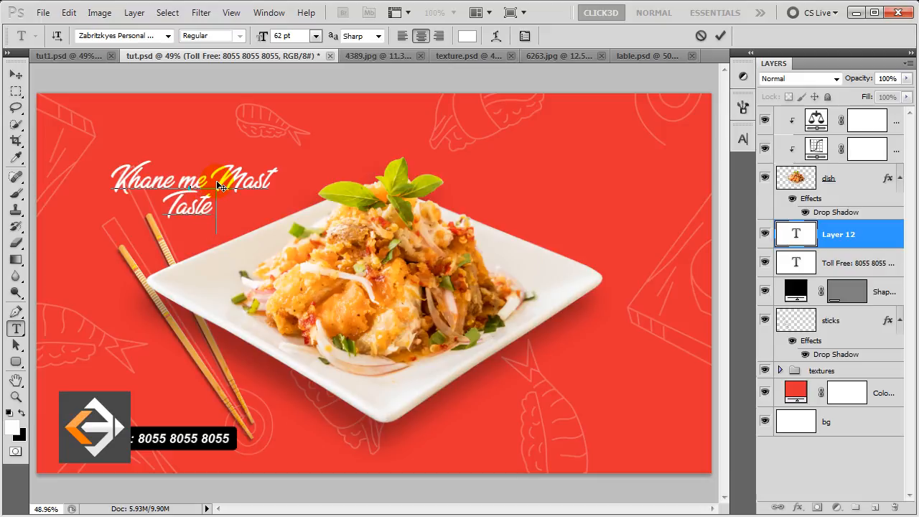
pyautogui.write(' me Zab')
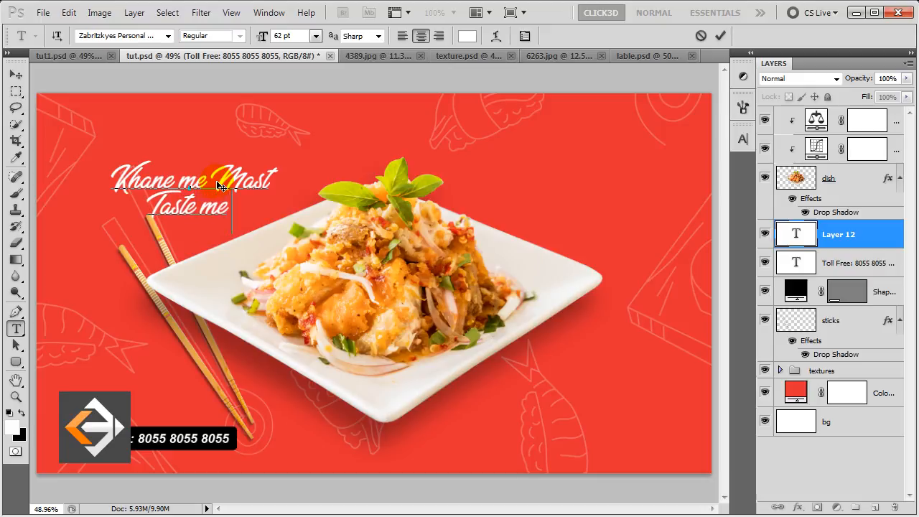
pyautogui.write('ardast')
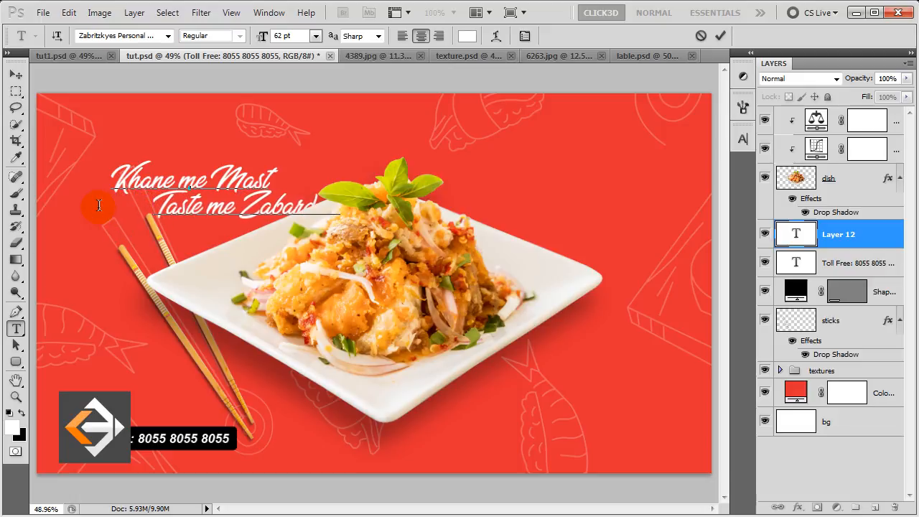
# - Colour the word Zabardast yellow (#ffc600) in the Character panel
pyautogui.moveTo(243, 207); pyautogui.dragTo(415, 209)
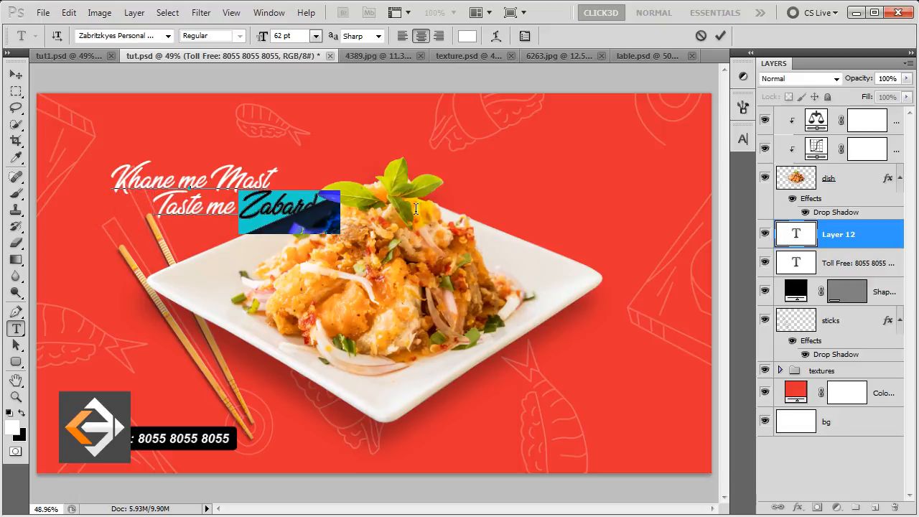
pyautogui.click(742, 139)
pyautogui.click(691, 223)
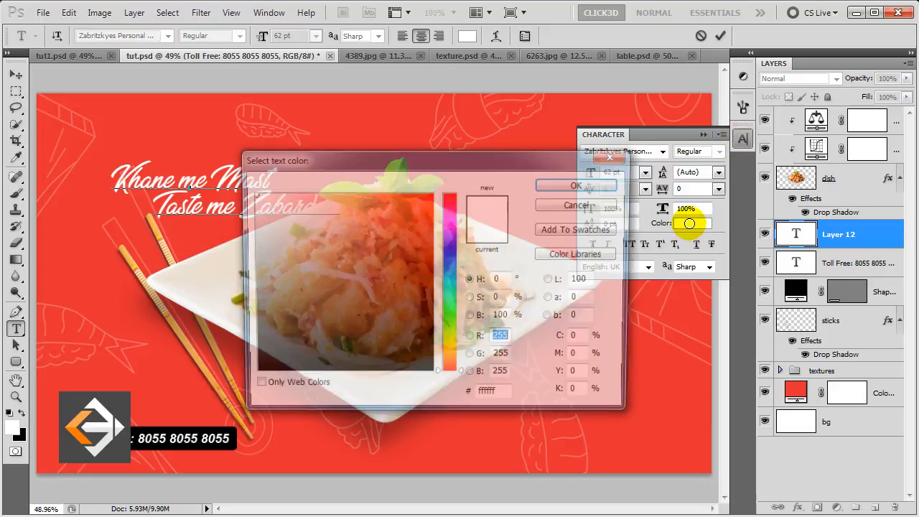
pyautogui.moveTo(454, 349); pyautogui.dragTo(454, 352)
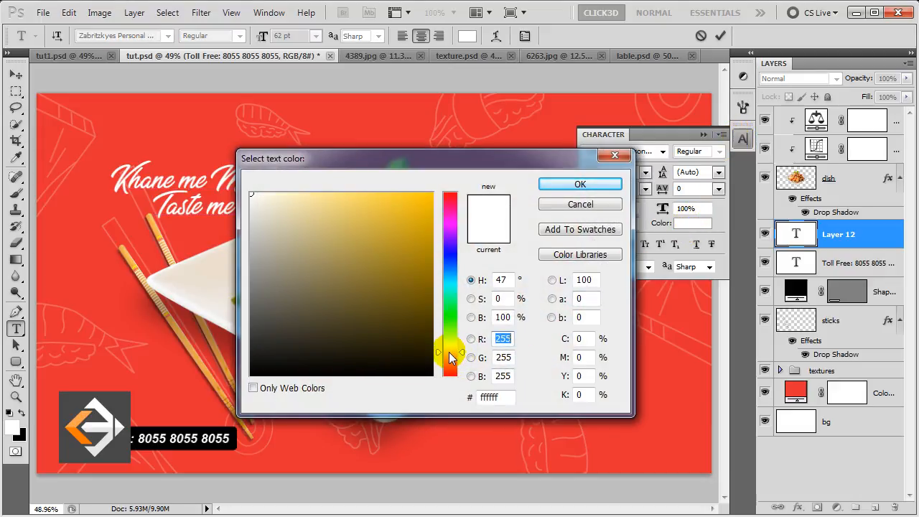
pyautogui.moveTo(426, 287); pyautogui.dragTo(455, 165)
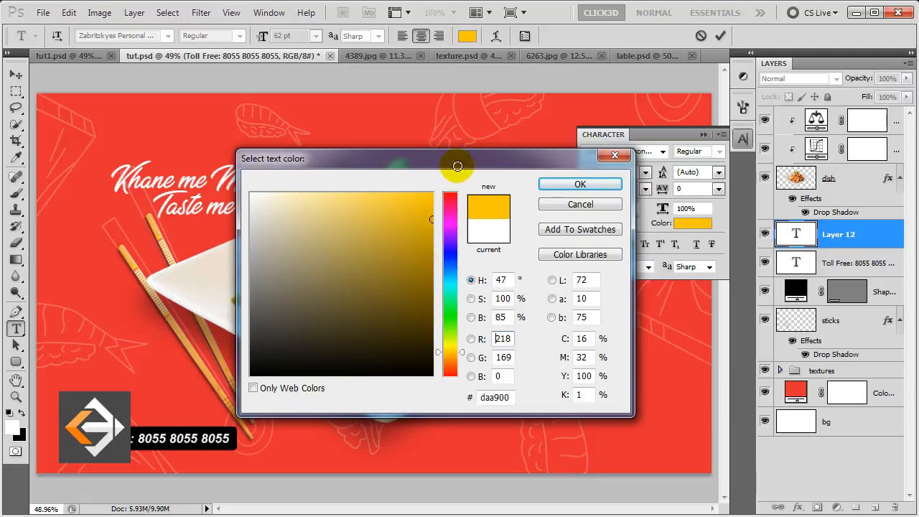
pyautogui.click(563, 185)
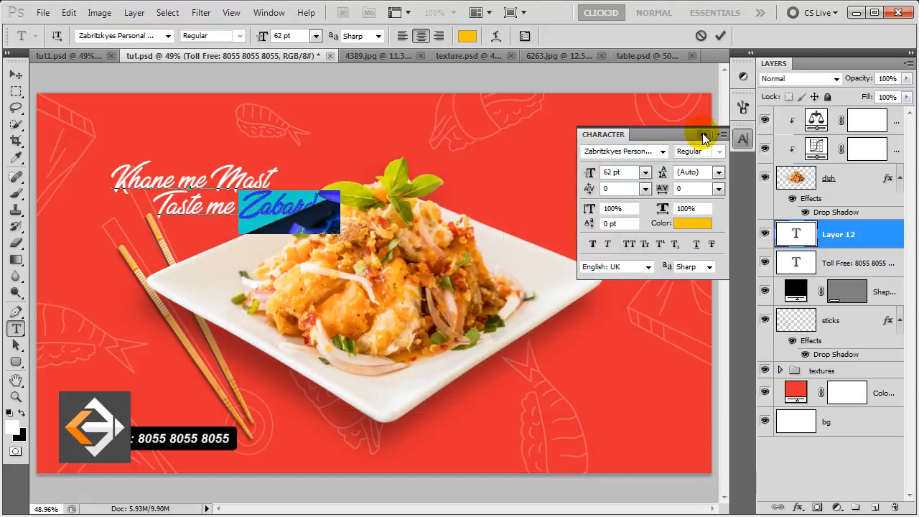
# - Commit the headline text and move it up and to the left
pyautogui.click(704, 135)
pyautogui.click(864, 232)
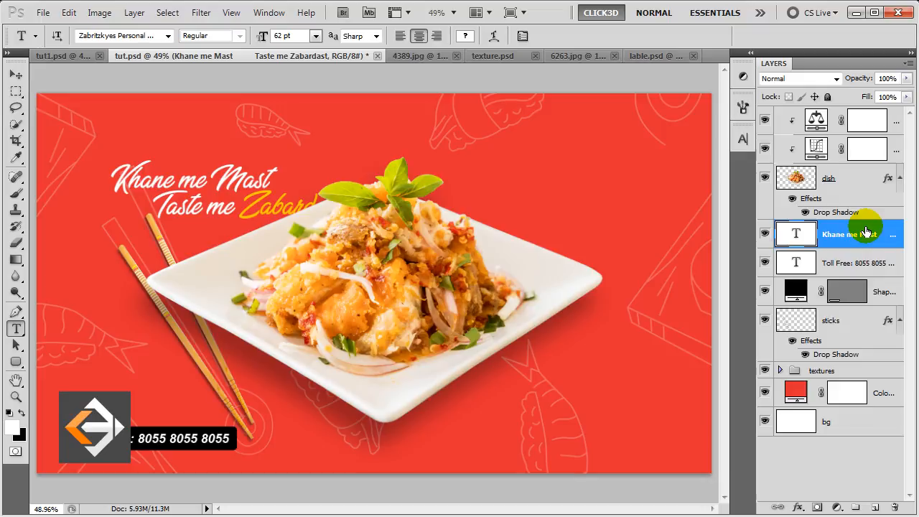
pyautogui.press('v')
pyautogui.moveTo(255, 208); pyautogui.dragTo(244, 192)
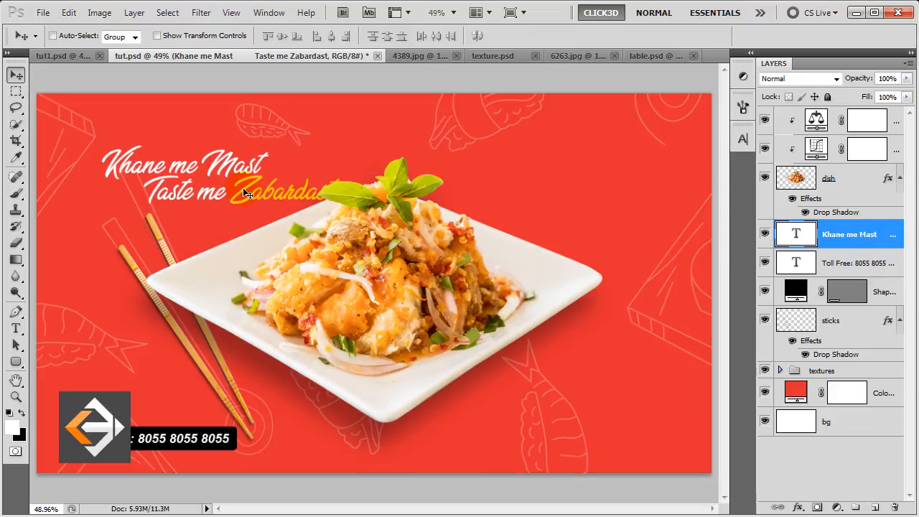
# - Rotate the headline to about -20° and fine-tune its position above the dish
pyautogui.hotkey('ctrl', 't')
pyautogui.moveTo(309, 260); pyautogui.dragTo(340, 219)
pyautogui.moveTo(247, 173)
pyautogui.mouseDown()
pyautogui.moveTo(271, 183)
pyautogui.moveTo(262, 180)
pyautogui.mouseUp()
pyautogui.moveTo(387, 221); pyautogui.dragTo(388, 211)
pyautogui.moveTo(273, 186); pyautogui.dragTo(279, 188)
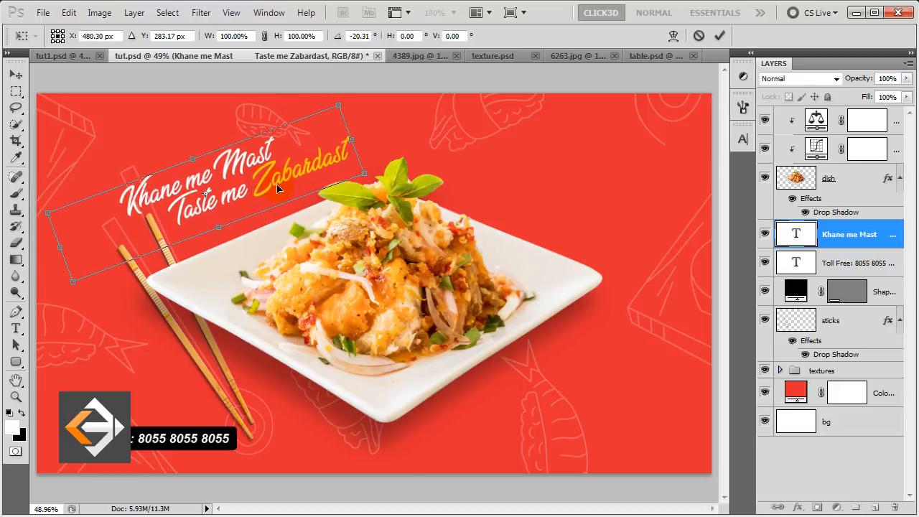
pyautogui.moveTo(343, 209); pyautogui.dragTo(345, 209)
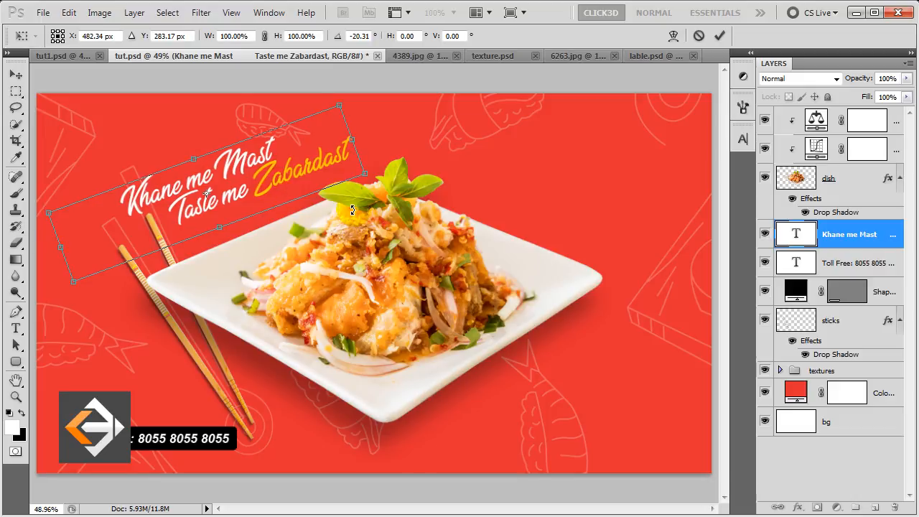
pyautogui.press('Return')
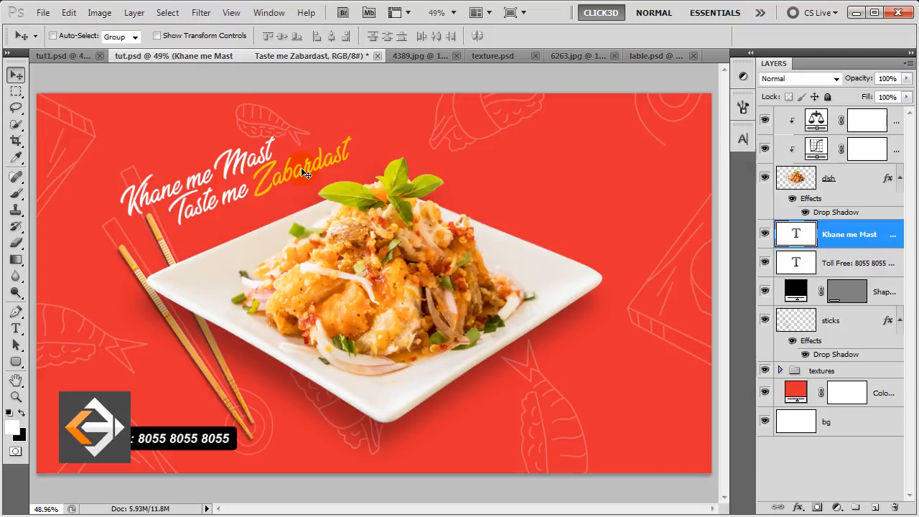
# - Duplicate the headline, move the copy to the plate's lower right and retype it as 'Salad......'
pyautogui.hotkey('ctrl', 'j')
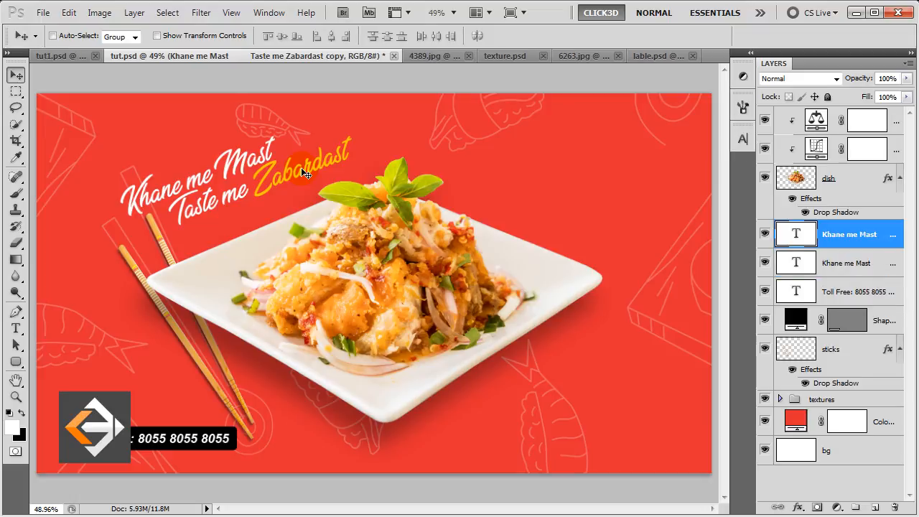
pyautogui.moveTo(295, 177); pyautogui.dragTo(606, 350)
pyautogui.press('t')
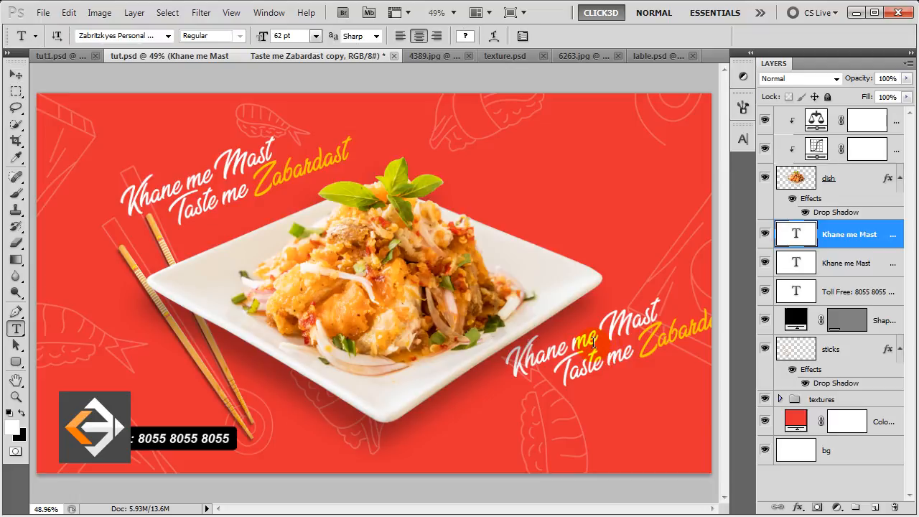
pyautogui.doubleClick(593, 343)
pyautogui.hotkey('ctrl', 'a')
pyautogui.write('Salad')
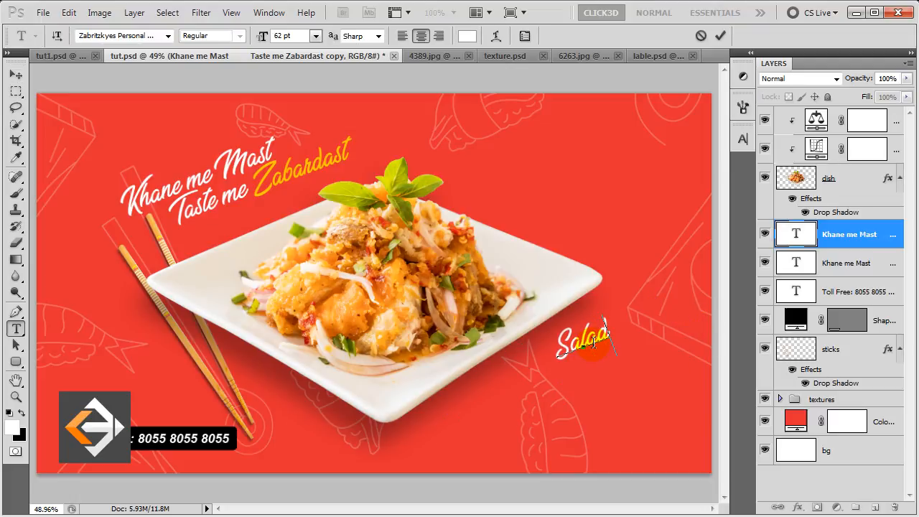
pyautogui.write('......')
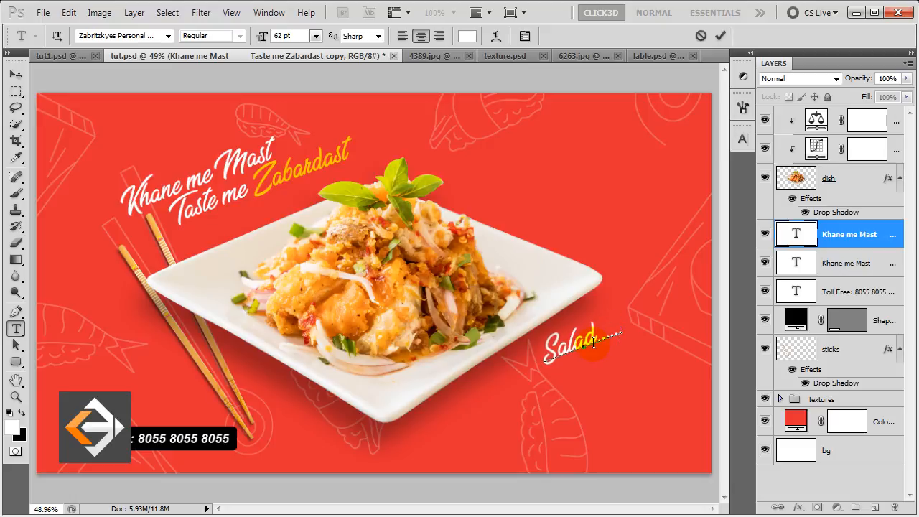
pyautogui.click(777, 240)
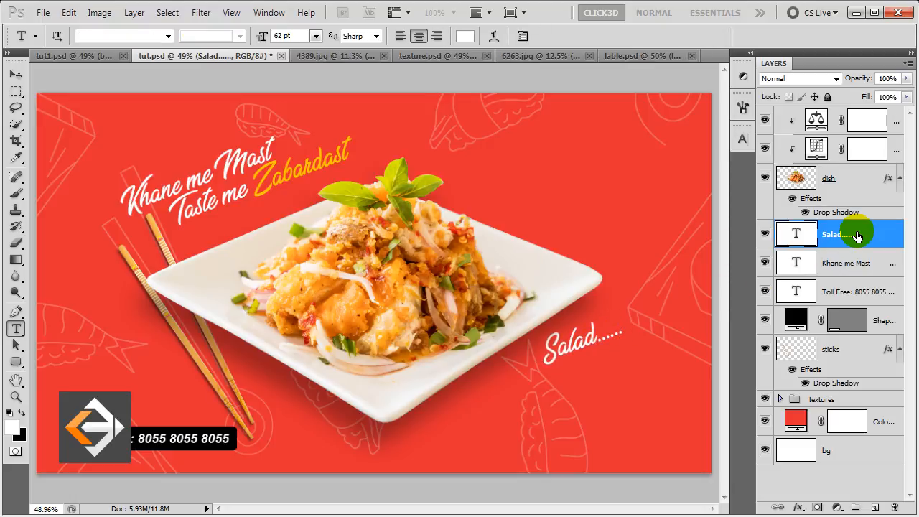
pyautogui.press('v')
pyautogui.moveTo(580, 349); pyautogui.dragTo(593, 337)
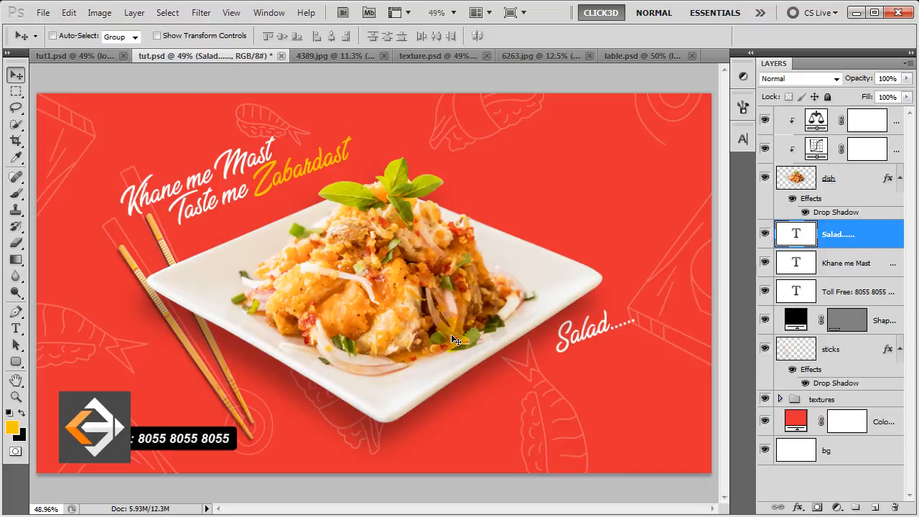
# - Draw a closed curved wave outline rising from the bottom edge to the poster's right side
pyautogui.click(18, 316)
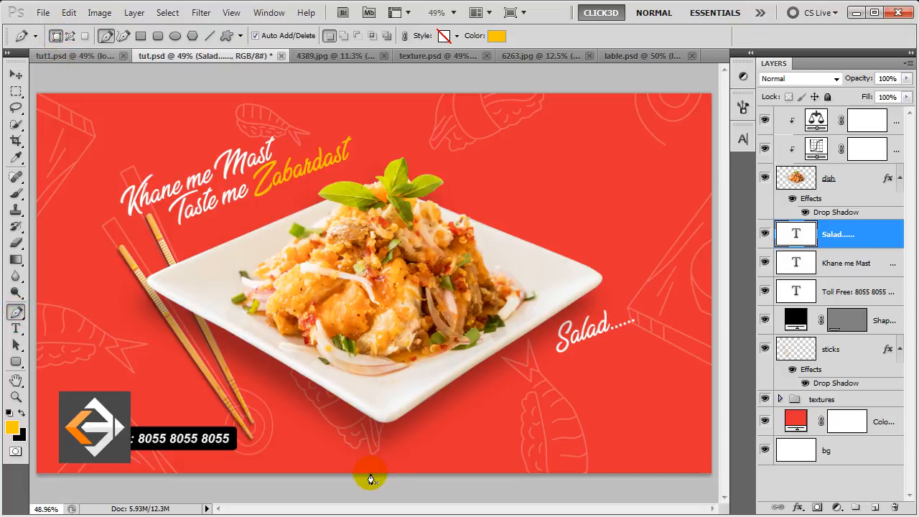
pyautogui.click(371, 474)
pyautogui.click(511, 464)
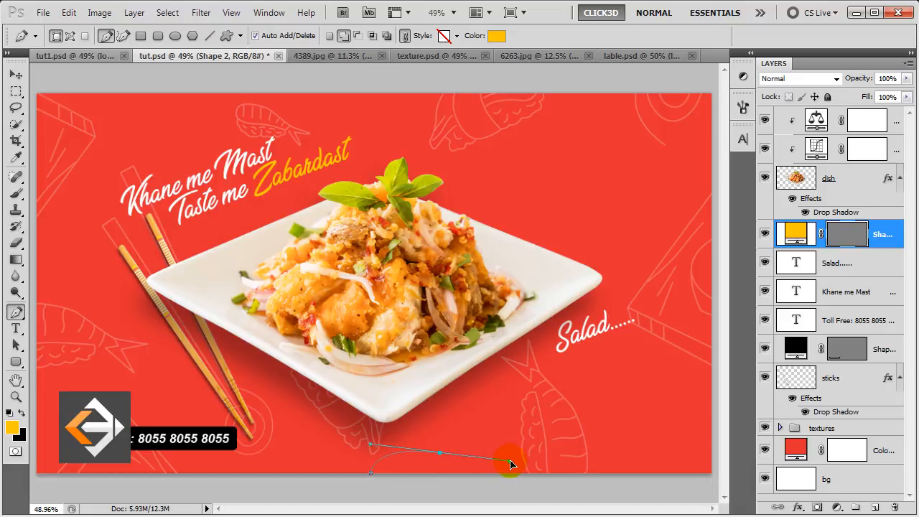
pyautogui.moveTo(511, 464); pyautogui.dragTo(499, 457)
pyautogui.moveTo(593, 448); pyautogui.dragTo(613, 430)
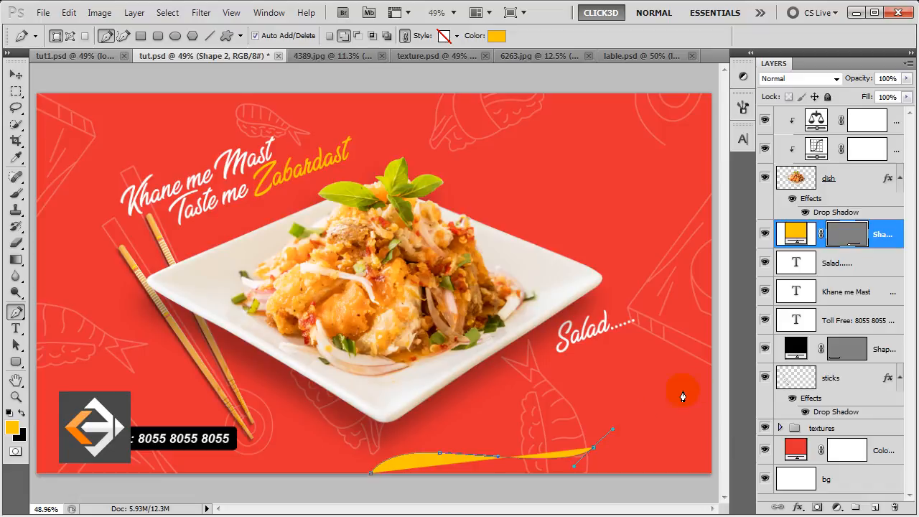
pyautogui.moveTo(667, 381); pyautogui.dragTo(713, 379)
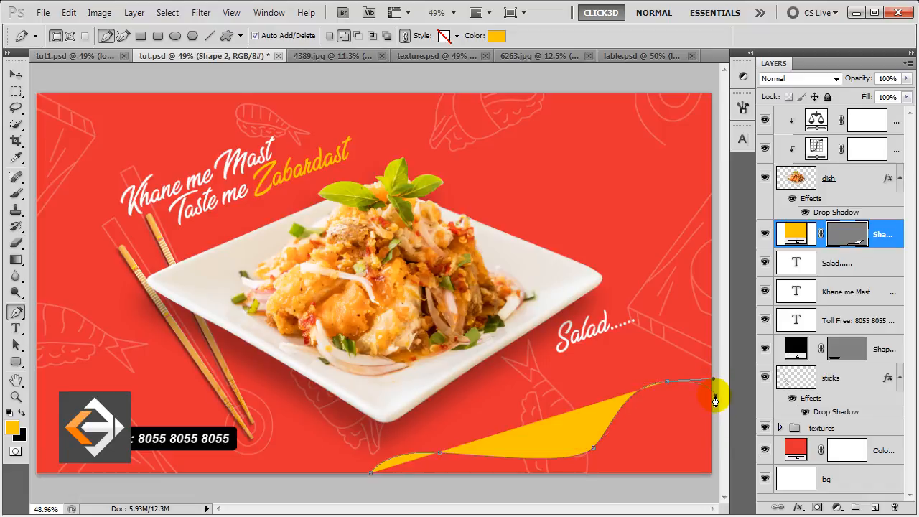
pyautogui.click(715, 396)
pyautogui.click(713, 483)
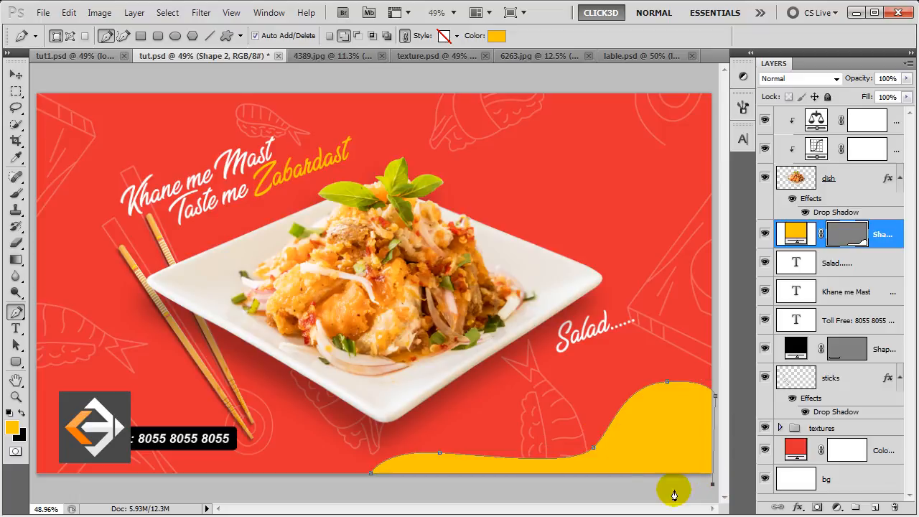
pyautogui.click(370, 475)
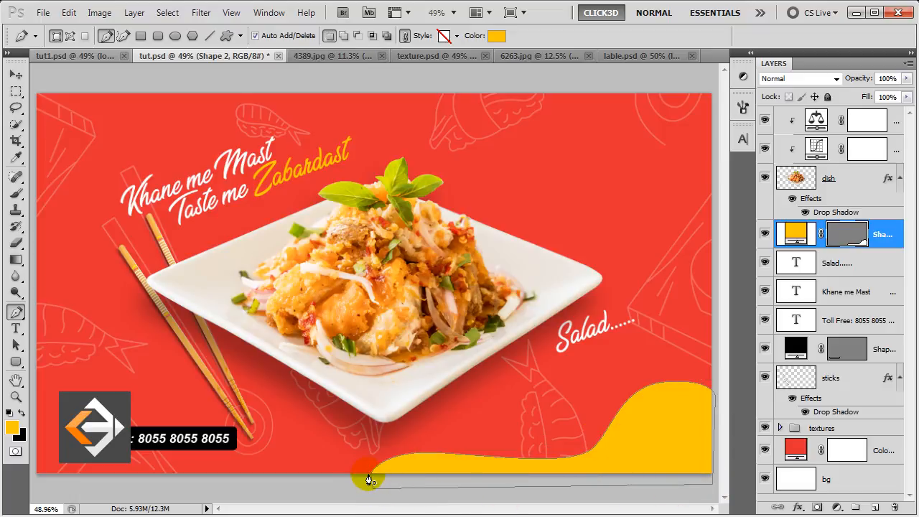
# - Reshape the wave's lower bends and lift its crest by dragging anchors, then finish the shape
pyautogui.keyDown('ctrl'); pyautogui.click(532, 467); pyautogui.keyUp('ctrl')
pyautogui.moveTo(441, 458)
pyautogui.mouseDown()
pyautogui.moveTo(433, 447)
pyautogui.moveTo(445, 453)
pyautogui.mouseUp()
pyautogui.moveTo(593, 452); pyautogui.dragTo(573, 434)
pyautogui.moveTo(667, 385); pyautogui.dragTo(658, 370)
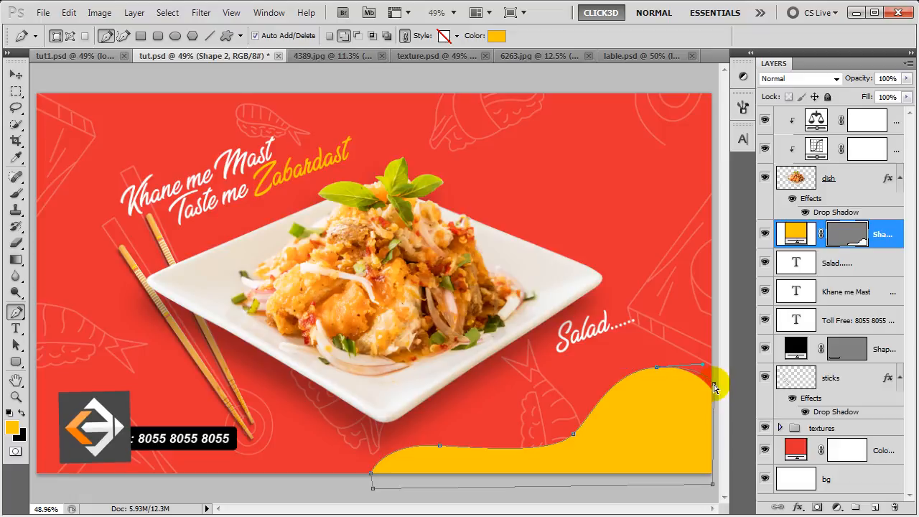
pyautogui.moveTo(574, 435); pyautogui.dragTo(561, 436)
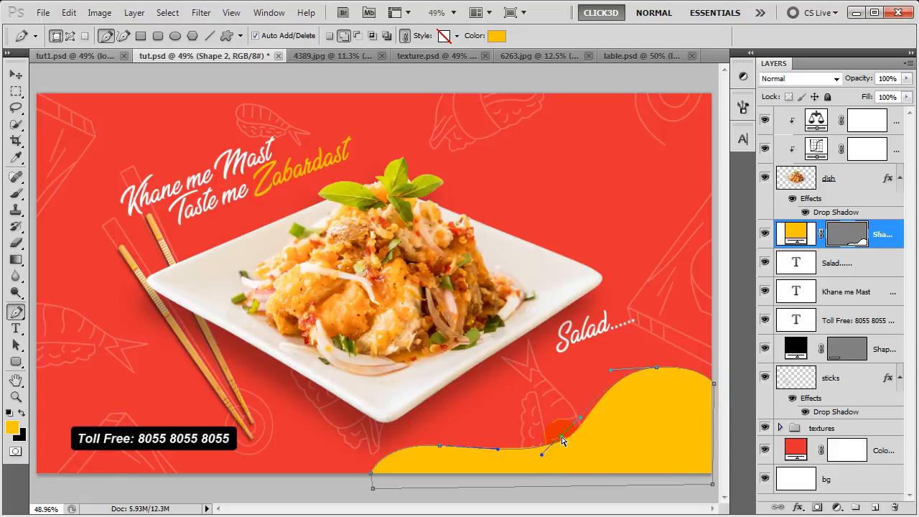
pyautogui.moveTo(658, 370); pyautogui.dragTo(647, 366)
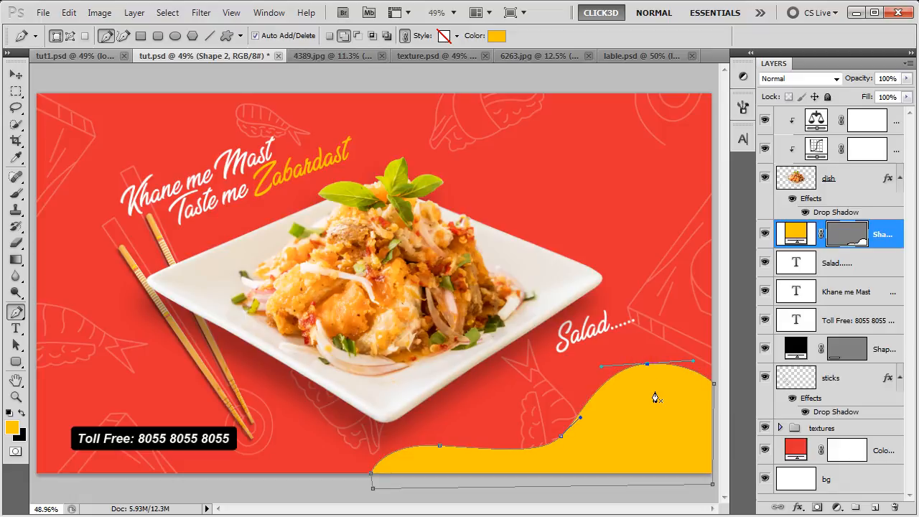
pyautogui.press('Return')
pyautogui.press('v')
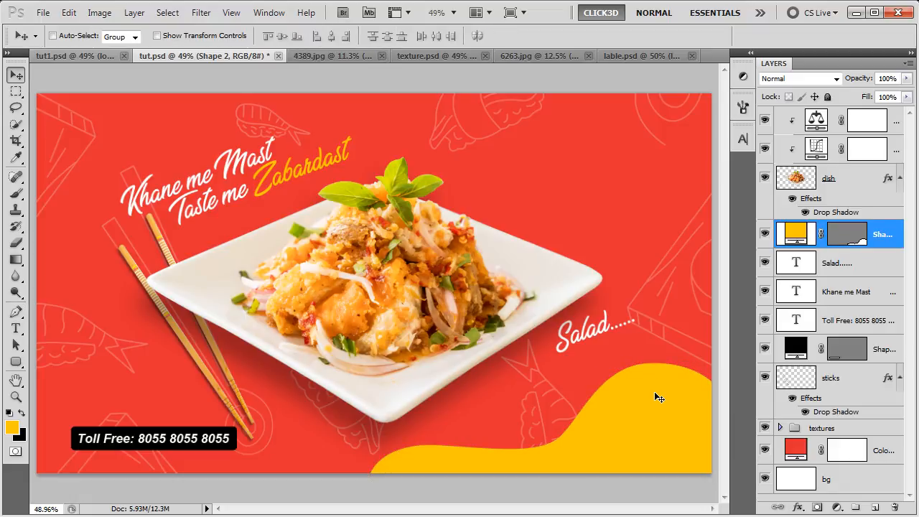
# - Bring the click3d logo from lable.psd onto the bottom-right wave and nudge it up slightly
pyautogui.click(628, 206)
pyautogui.click(627, 58)
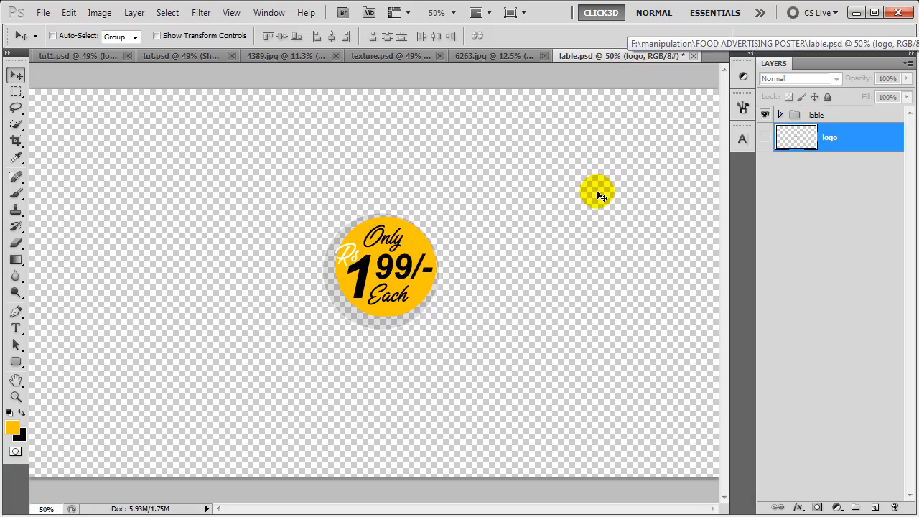
pyautogui.click(765, 115)
pyautogui.click(766, 137)
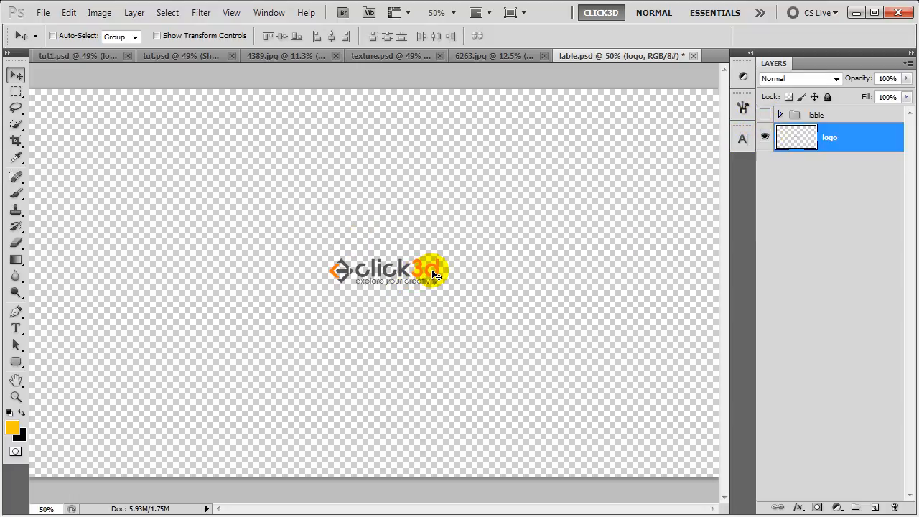
pyautogui.moveTo(348, 266); pyautogui.dragTo(654, 462)
pyautogui.press('Up')
pyautogui.press('Up')
pyautogui.press('Up')
pyautogui.press('Up')
pyautogui.press('Up')
pyautogui.press('Up')
pyautogui.press('Up')
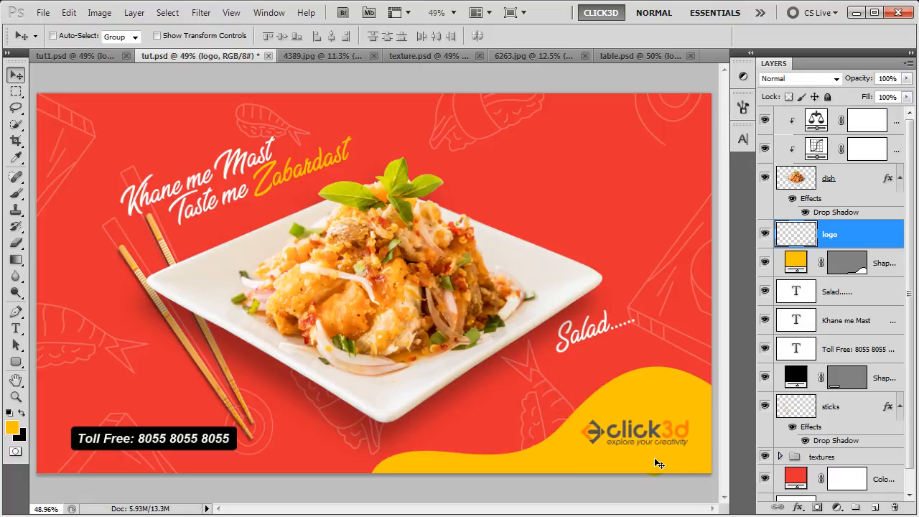
pyautogui.press('Up')
pyautogui.press('Up')
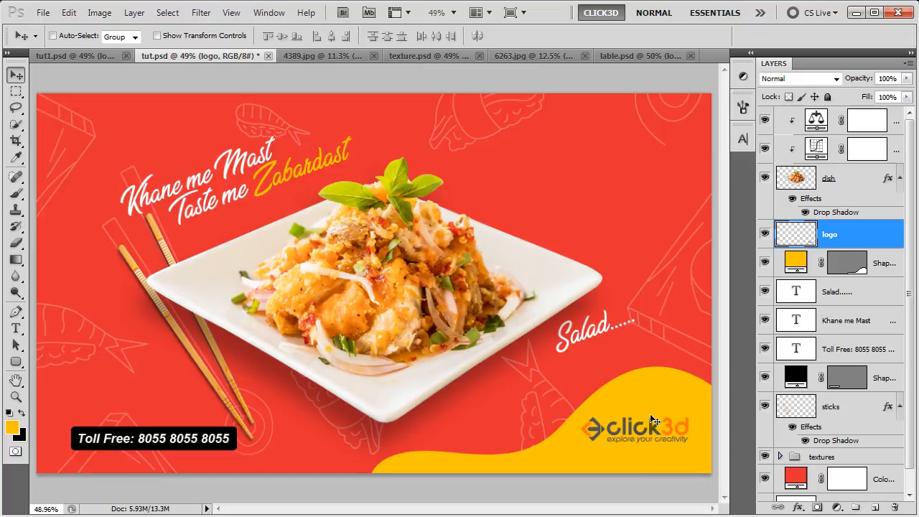
# - Drag the lable price-badge group from lable.psd into the poster's upper right corner
pyautogui.click(641, 56)
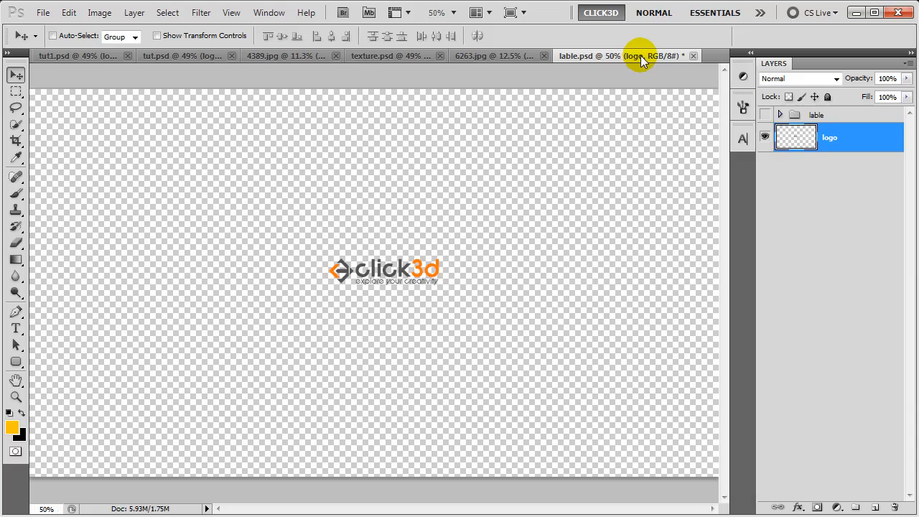
pyautogui.click(765, 115)
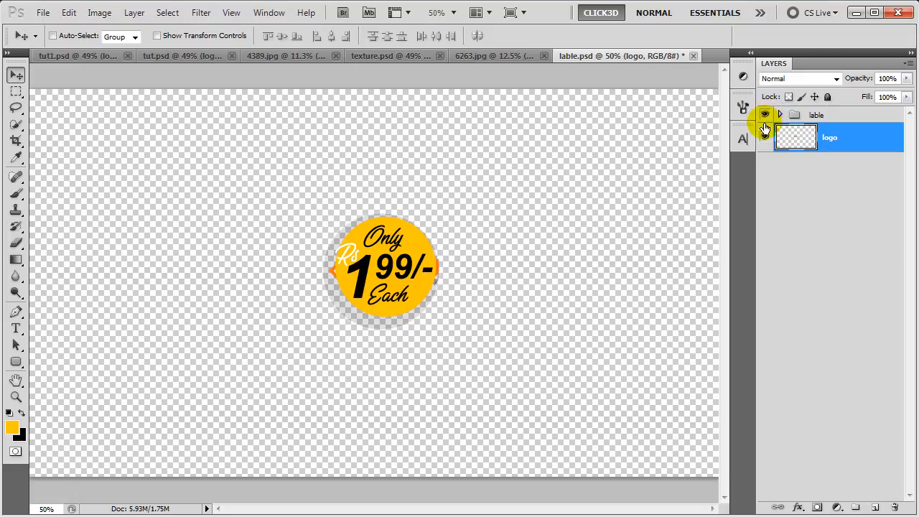
pyautogui.click(764, 138)
pyautogui.click(841, 117)
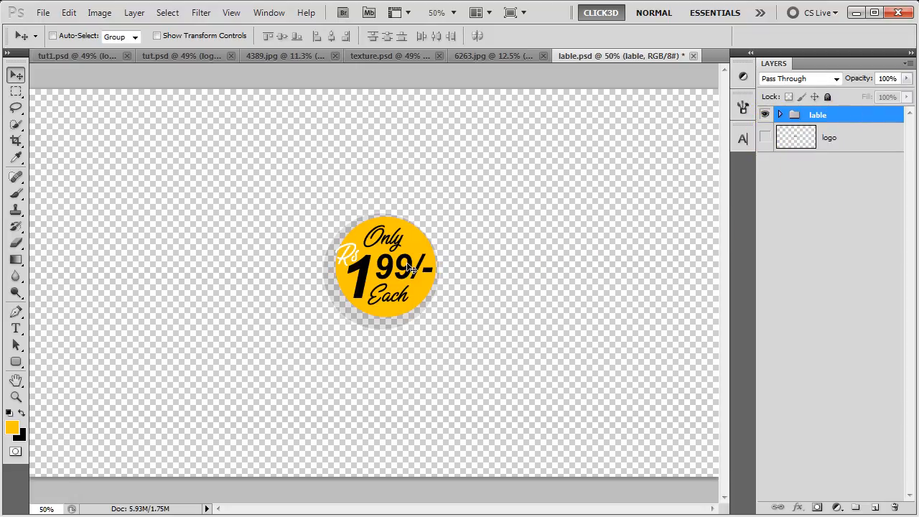
pyautogui.moveTo(341, 255); pyautogui.dragTo(333, 205)
pyautogui.moveTo(391, 264); pyautogui.dragTo(575, 194)
pyautogui.moveTo(596, 188); pyautogui.dragTo(606, 188)
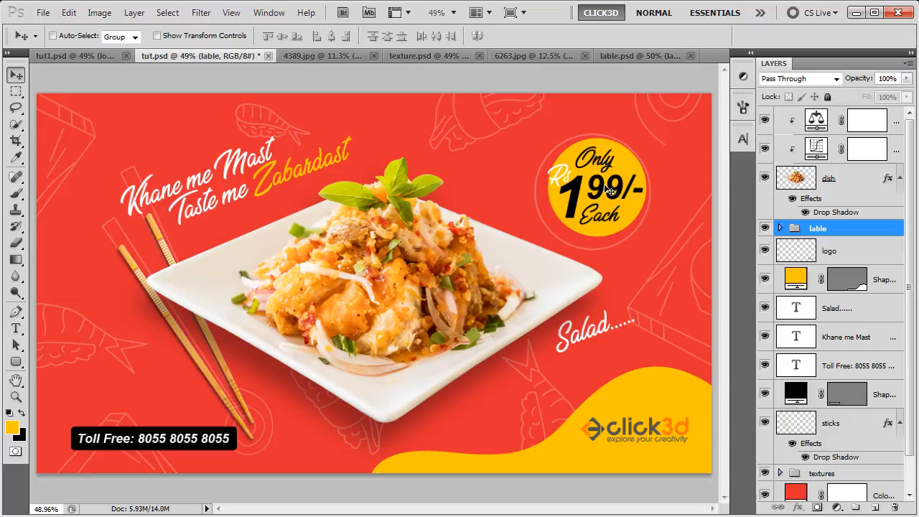
# - Merge all visible layers into a new top layer set to Linear Light blend mode
pyautogui.click(899, 120)
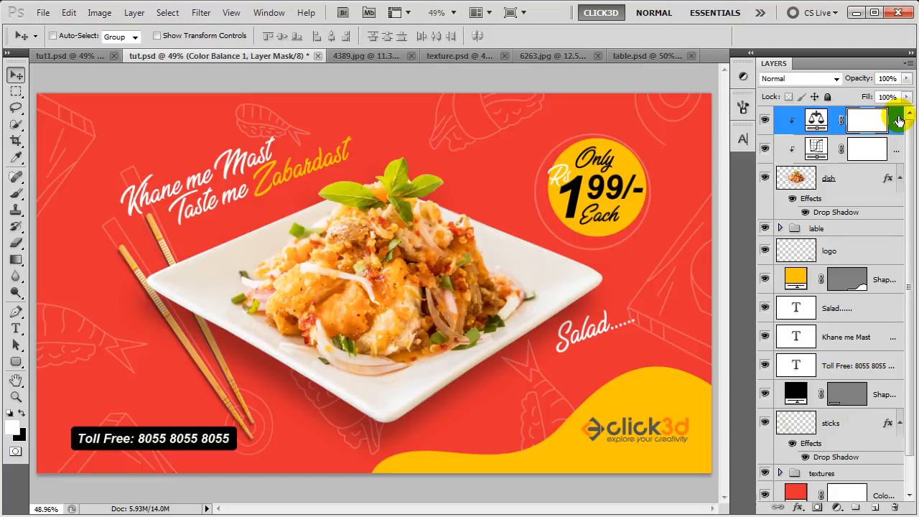
pyautogui.hotkey('ctrl', 'shift', 'alt', 'e')
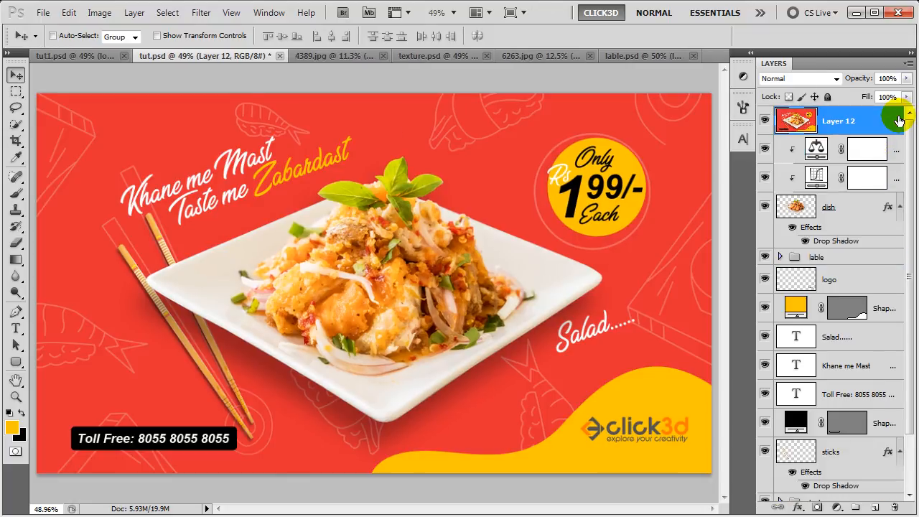
pyautogui.click(811, 79)
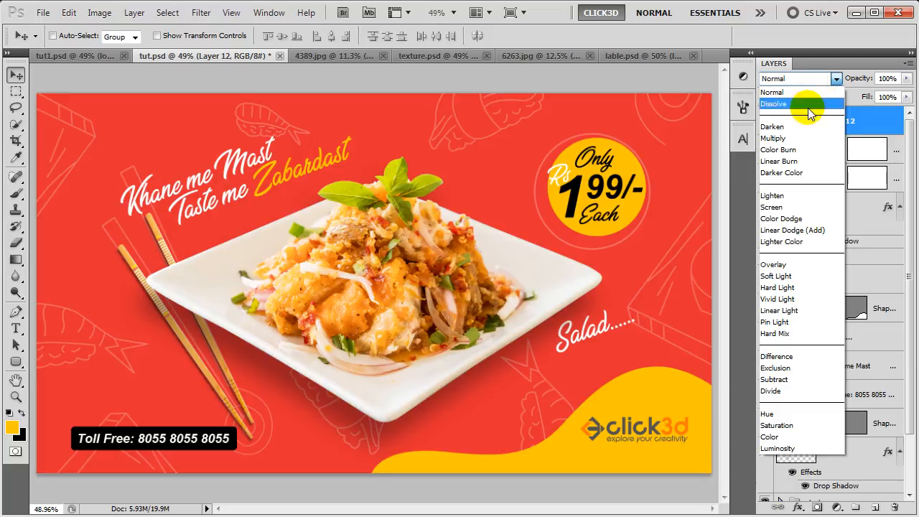
pyautogui.click(794, 310)
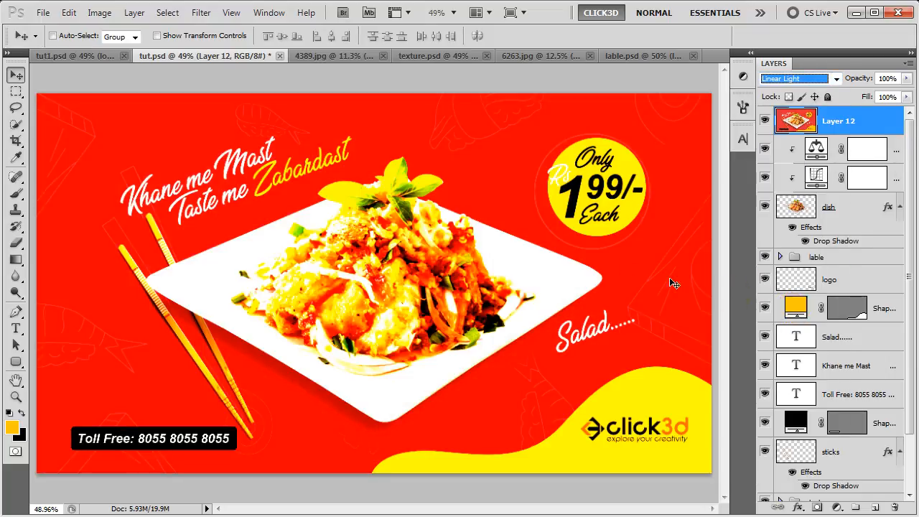
# - Apply a High Pass filter with a 0.8 pixel radius to the merged layer
pyautogui.click(201, 13)
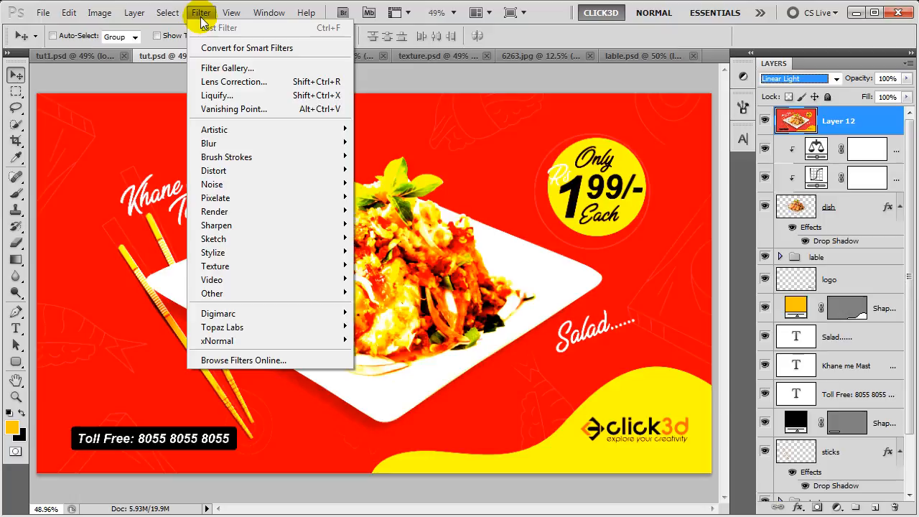
pyautogui.moveTo(328, 293)
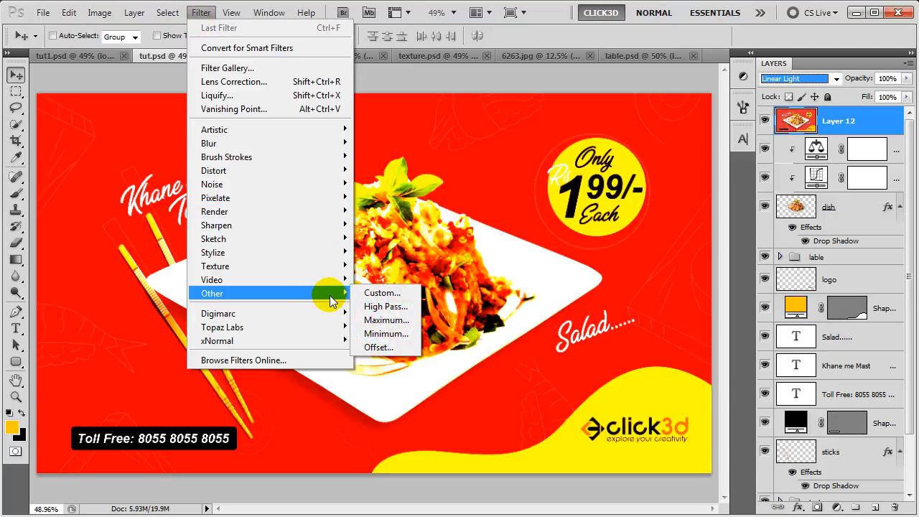
pyautogui.click(386, 307)
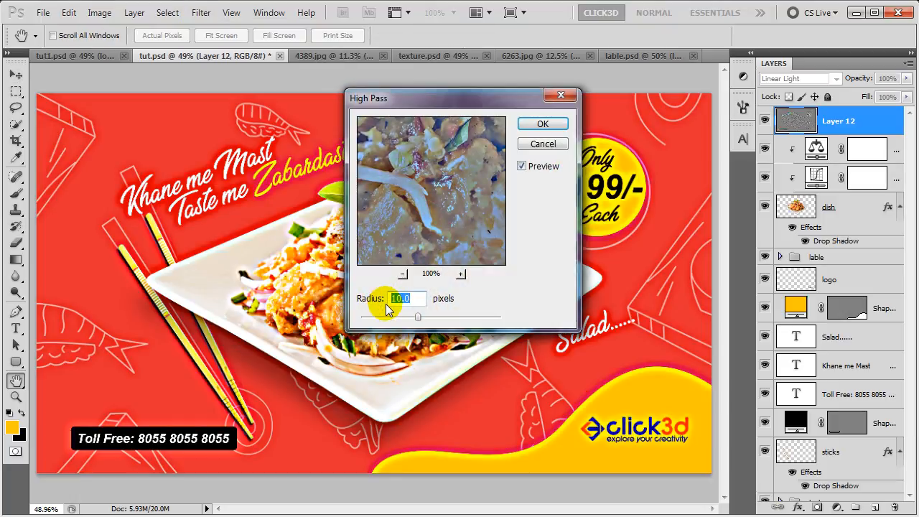
pyautogui.write('.8')
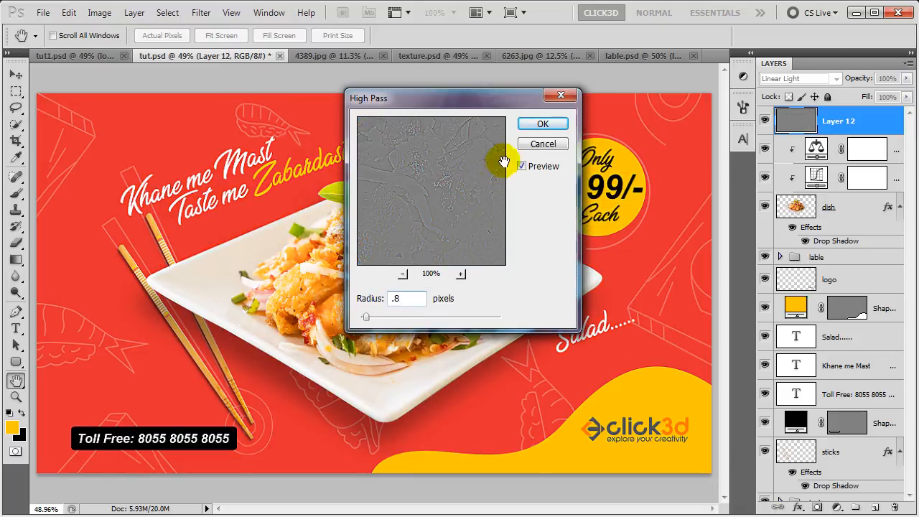
pyautogui.click(529, 126)
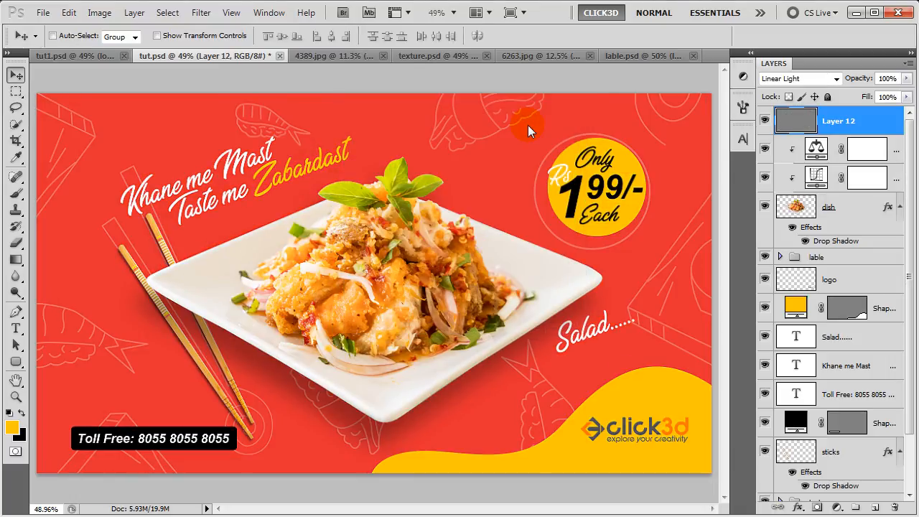